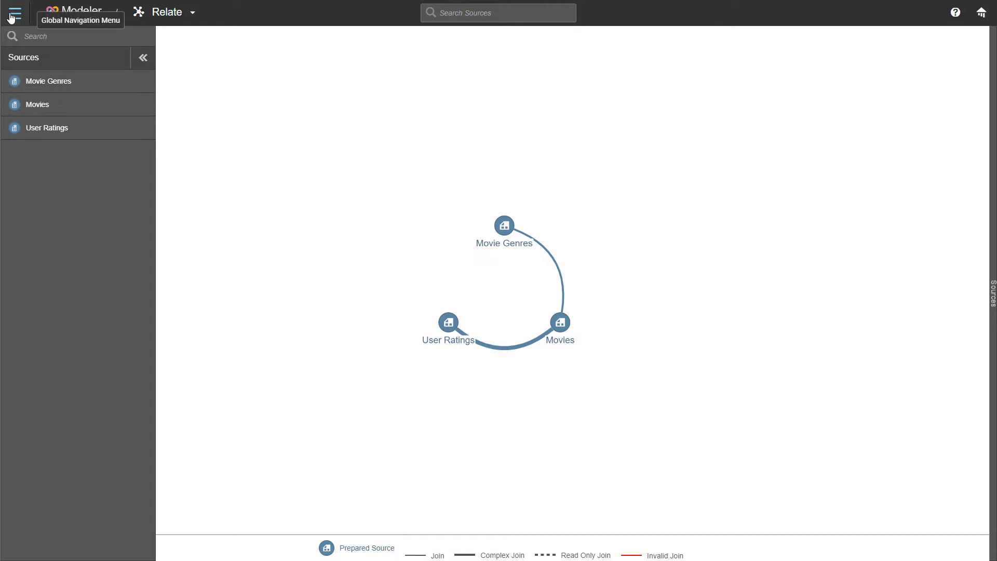
From the Dashboards area, start a new dashboard and name it 'Movie Analytics'.
{"action": "left_click", "coordinate": [14, 14]}
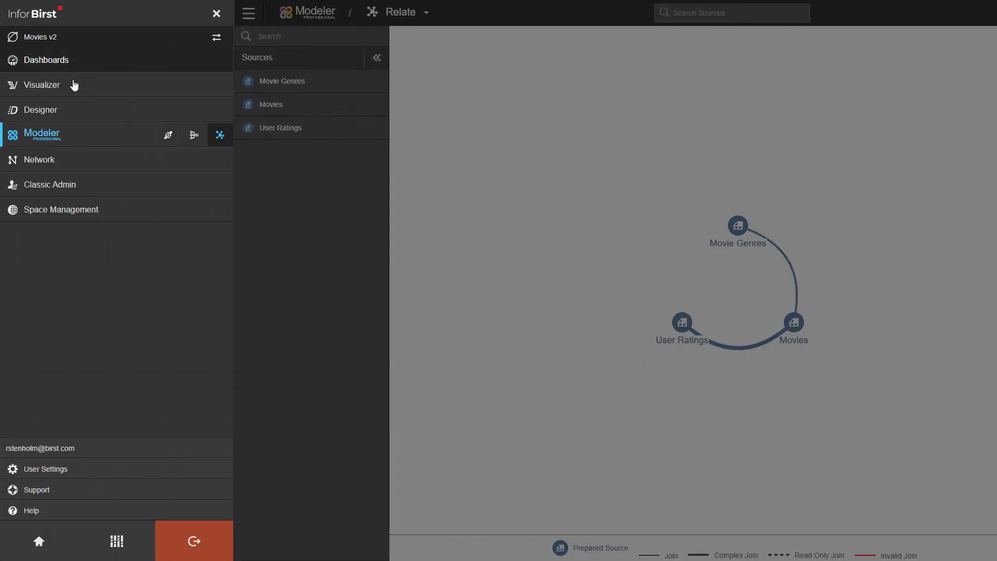
{"action": "left_click", "coordinate": [134, 68]}
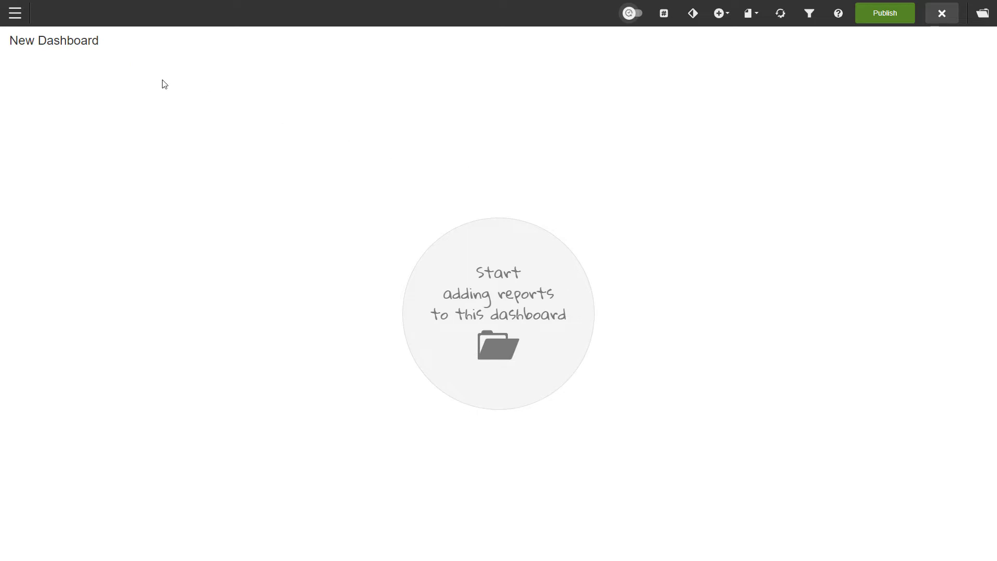
{"action": "left_click", "coordinate": [46, 41]}
{"action": "type", "text": "Movie Analytics"}
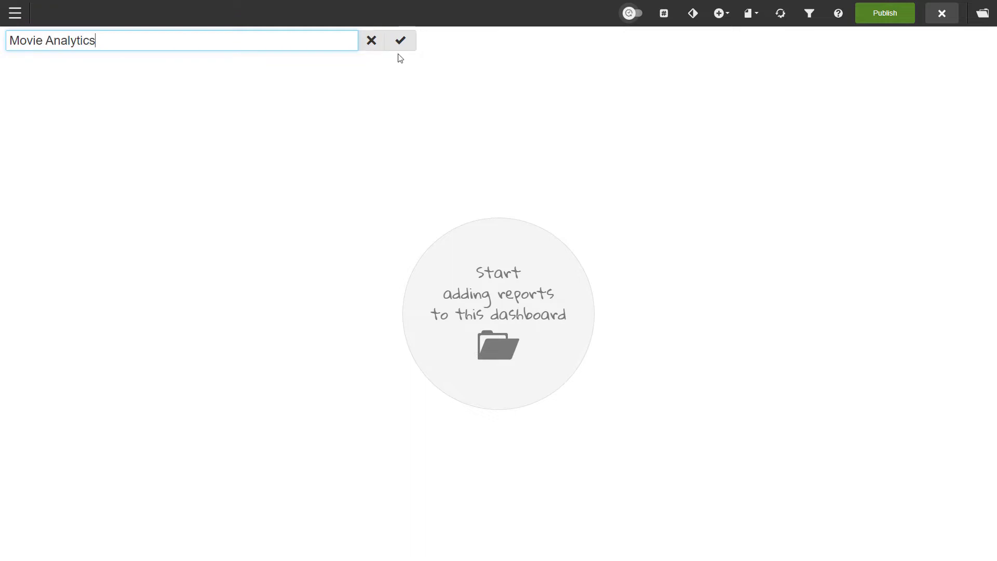
{"action": "left_click", "coordinate": [400, 43]}
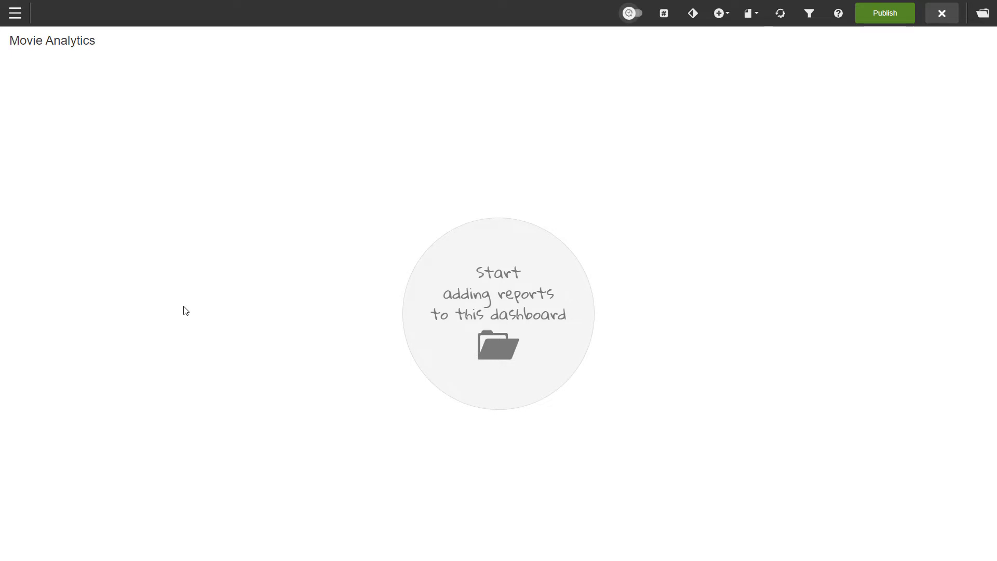
{"action": "left_click", "coordinate": [510, 300]}
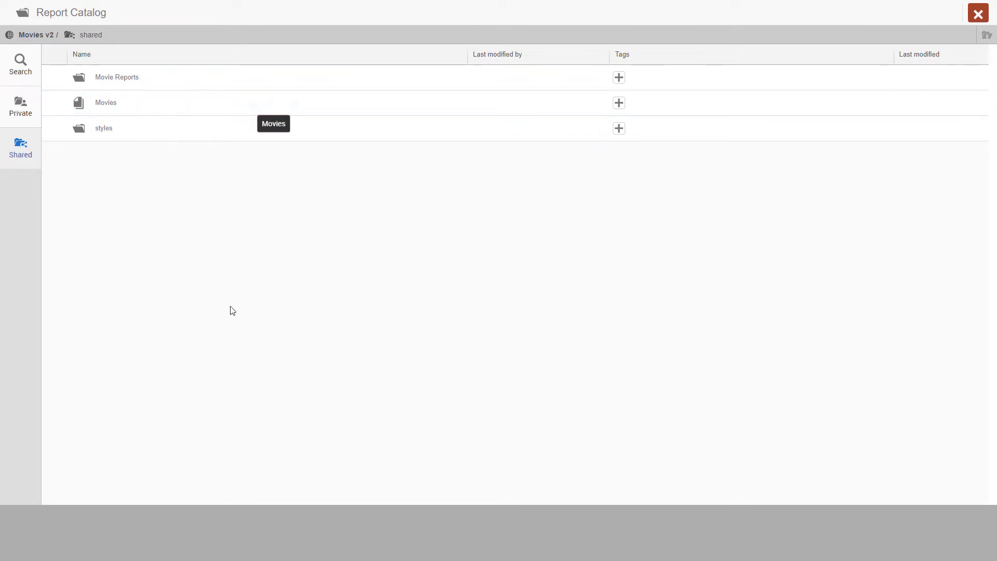
{"action": "left_click", "coordinate": [978, 14]}
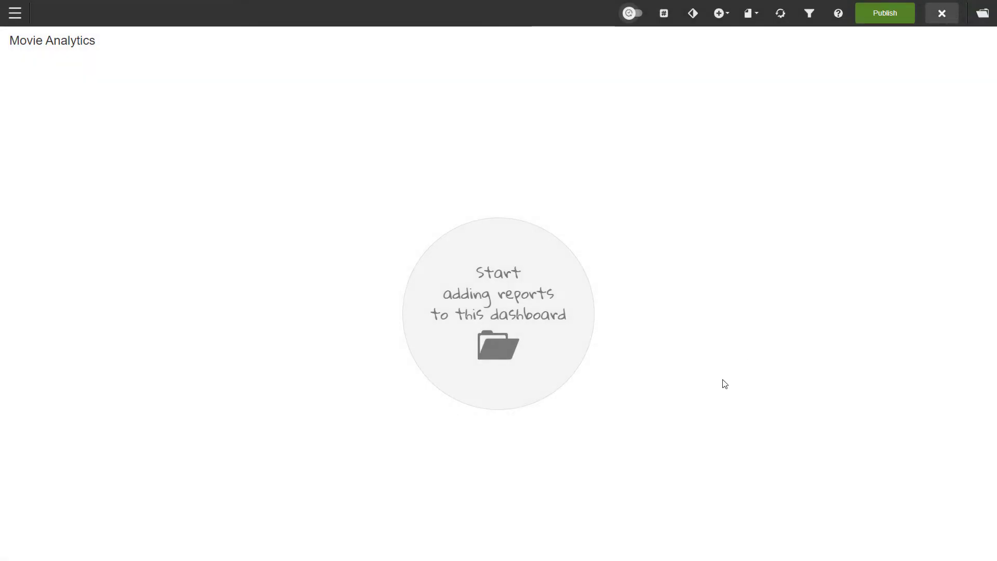
Insert a KPI onto the Movie Analytics dashboard from the Insert (+) menu.
{"action": "left_click", "coordinate": [720, 14]}
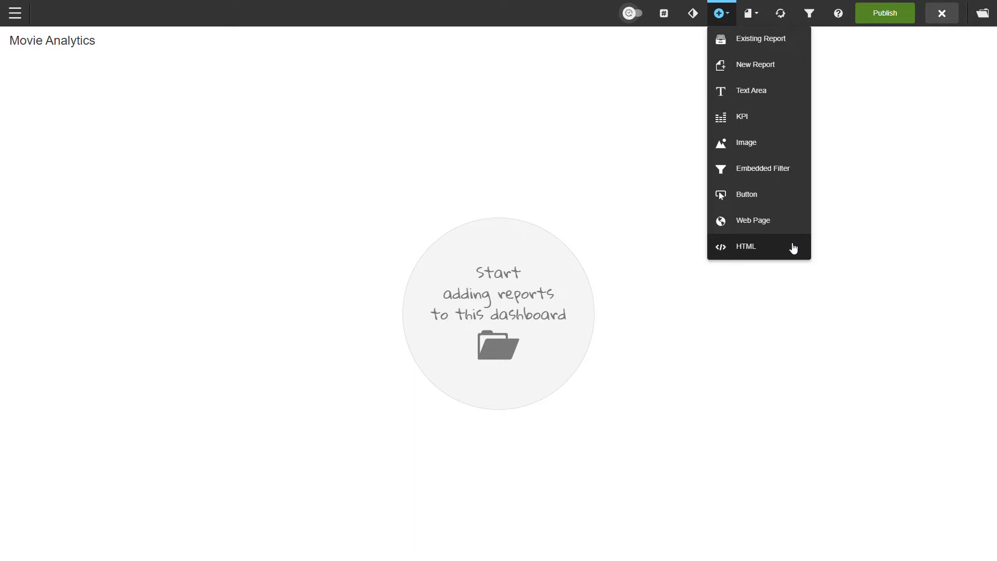
{"action": "left_click", "coordinate": [779, 120]}
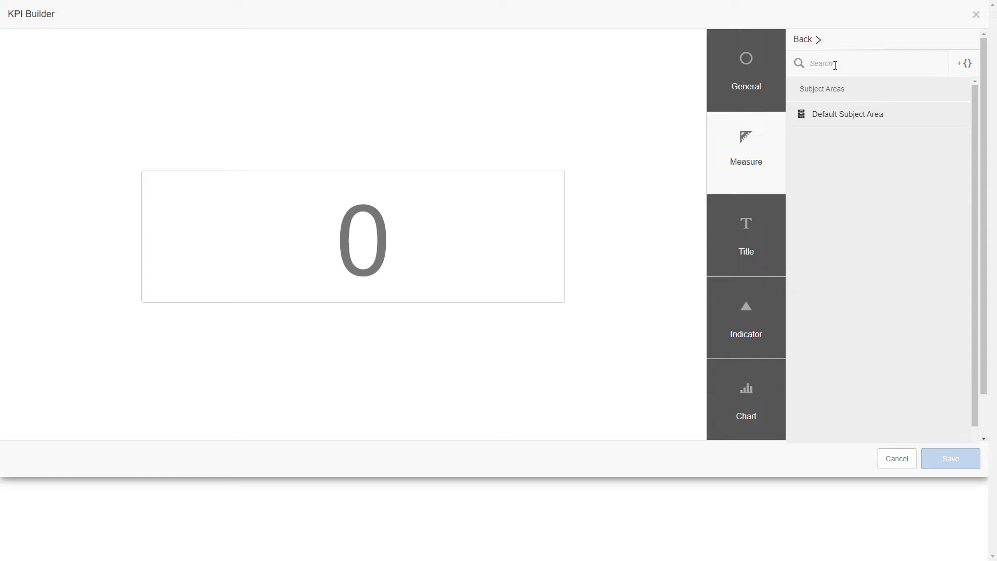
Search 'mov' and use movieId as the KPI measure, showing 57,726,165,026.
{"action": "left_click", "coordinate": [835, 64]}
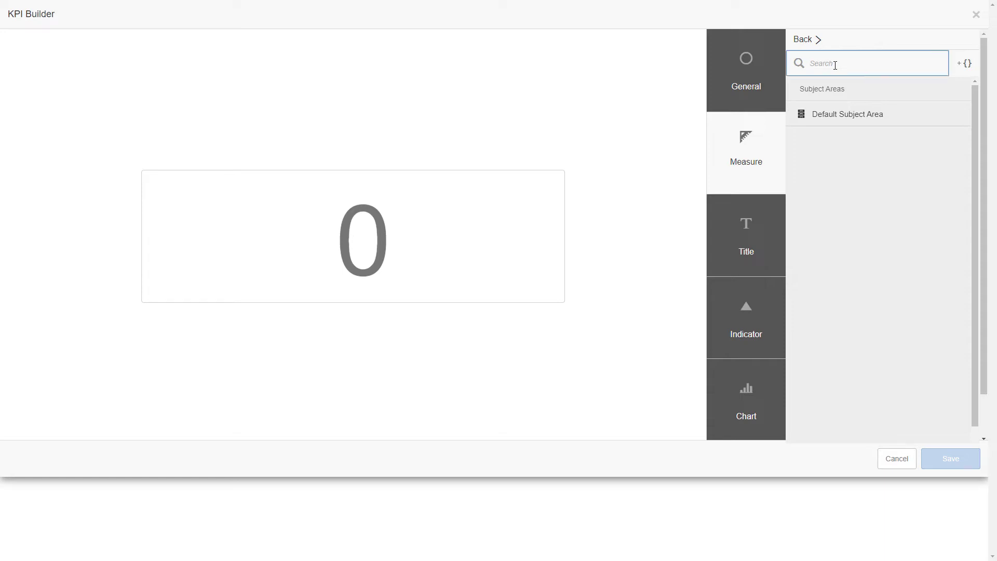
{"action": "type", "text": "mov"}
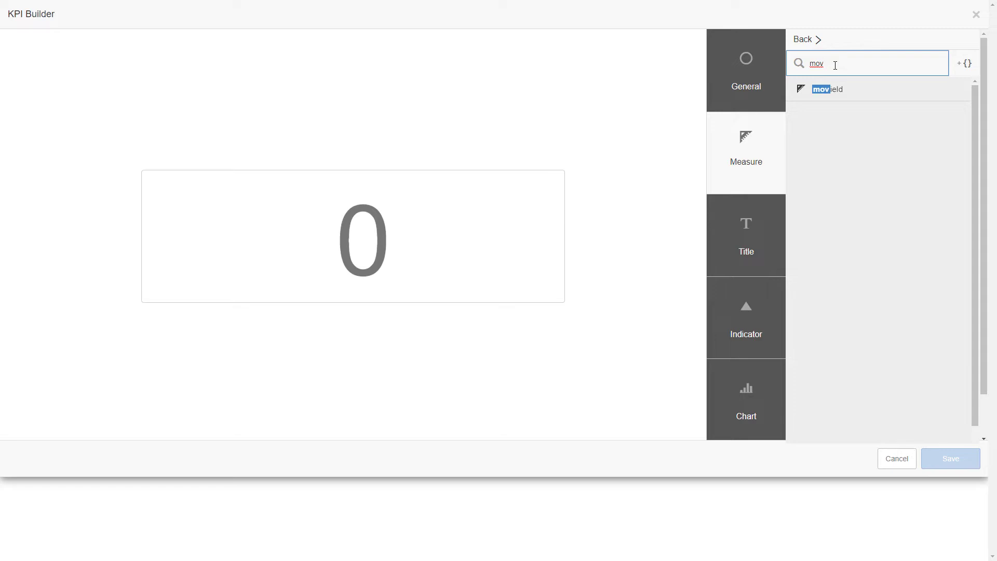
{"action": "left_click", "coordinate": [847, 93]}
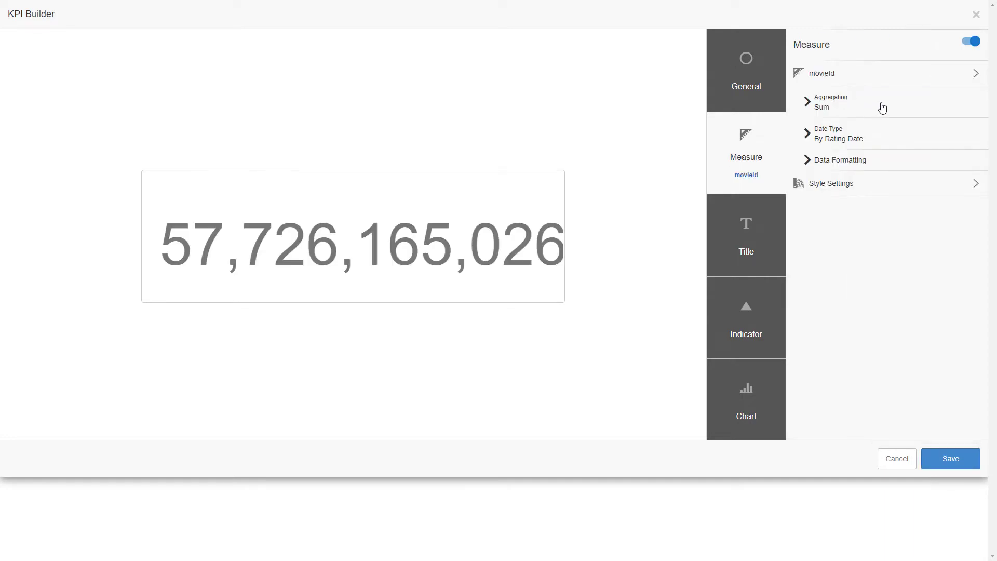
Set movieId aggregation to Count distinct (9,066), with By Rating Date as date type.
{"action": "left_click", "coordinate": [884, 109]}
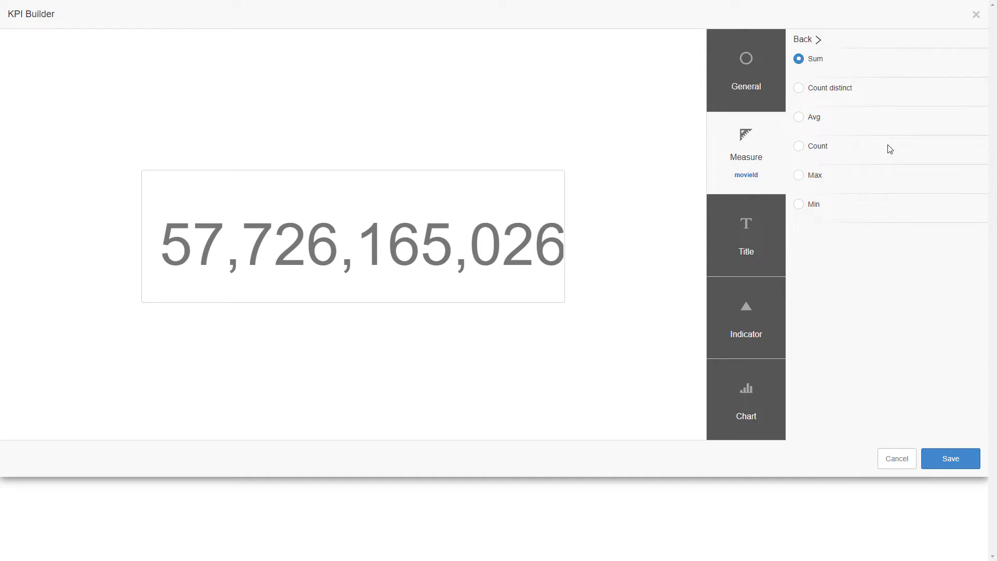
{"action": "left_click", "coordinate": [800, 90]}
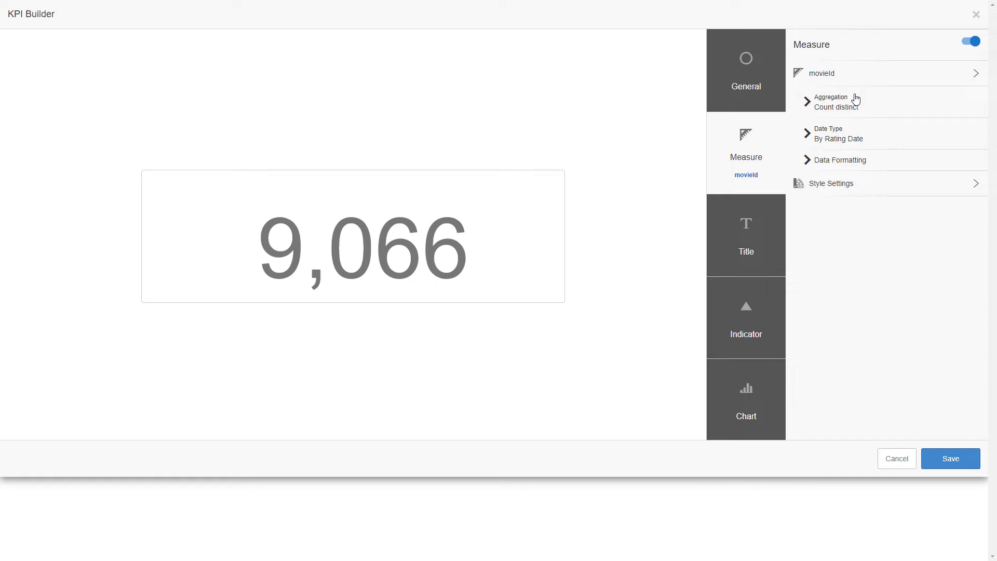
{"action": "left_click", "coordinate": [863, 138]}
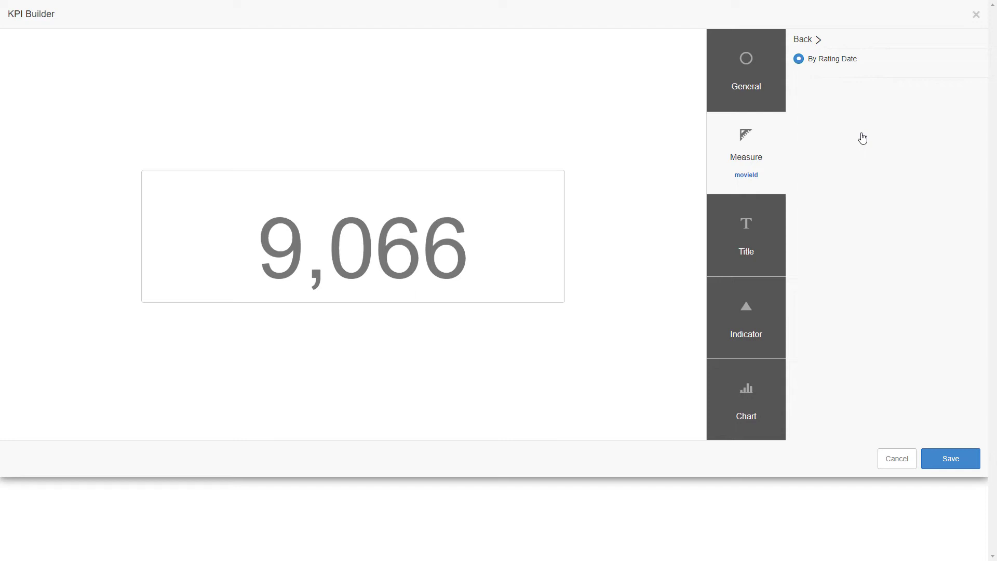
{"action": "left_click", "coordinate": [806, 39]}
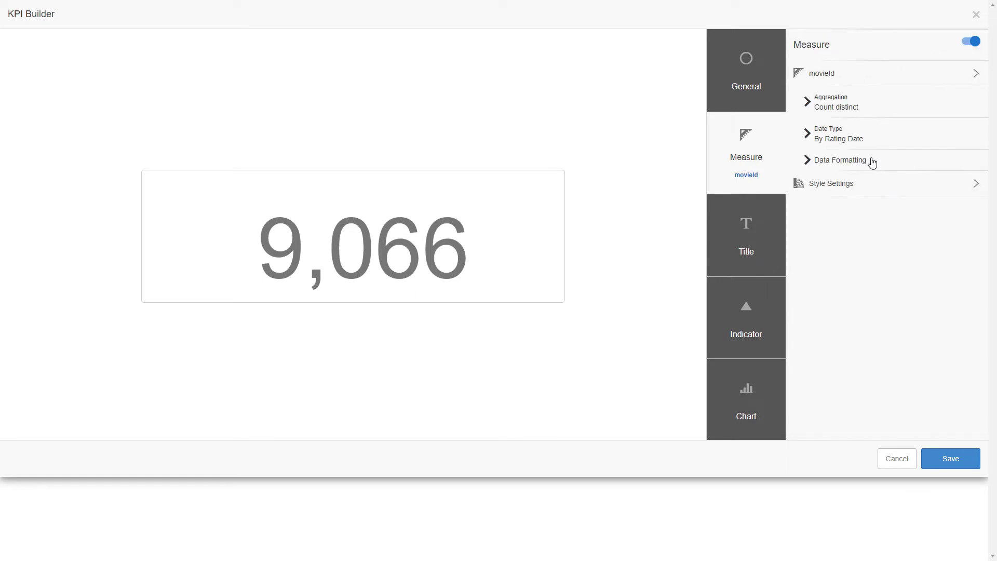
Switch the KPI value's units to None and back to Auto.
{"action": "left_click", "coordinate": [873, 163]}
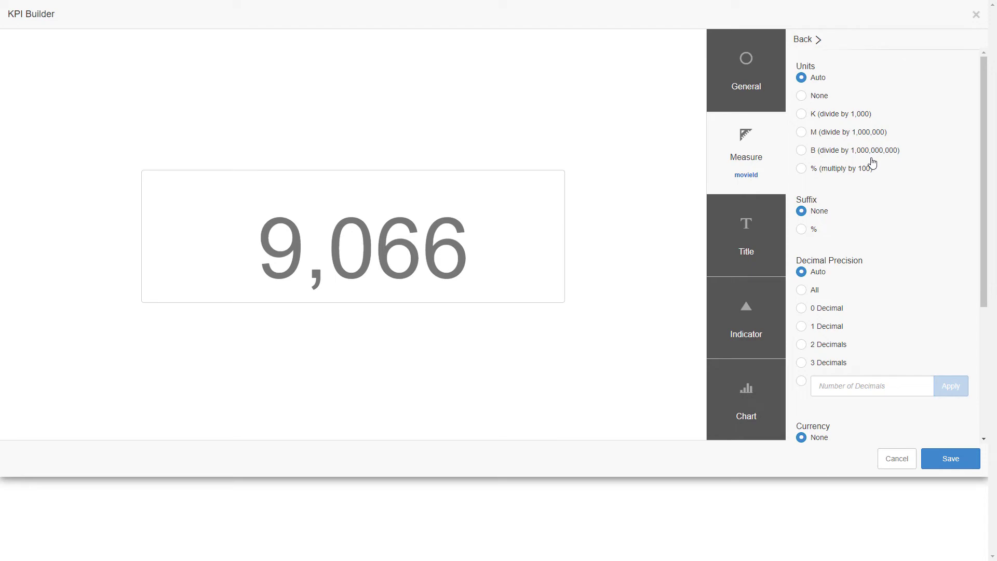
{"action": "left_click", "coordinate": [824, 97]}
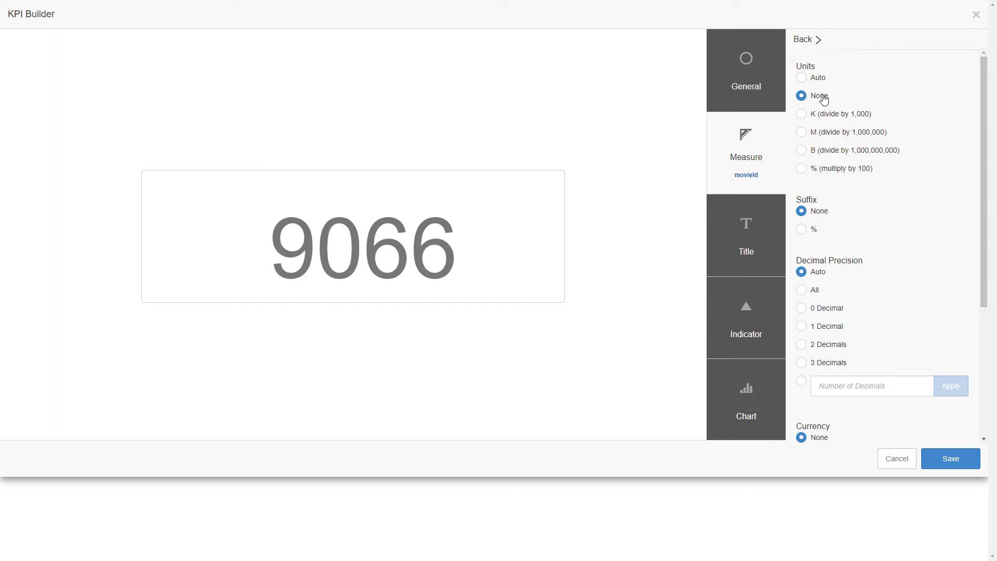
{"action": "left_click", "coordinate": [820, 80]}
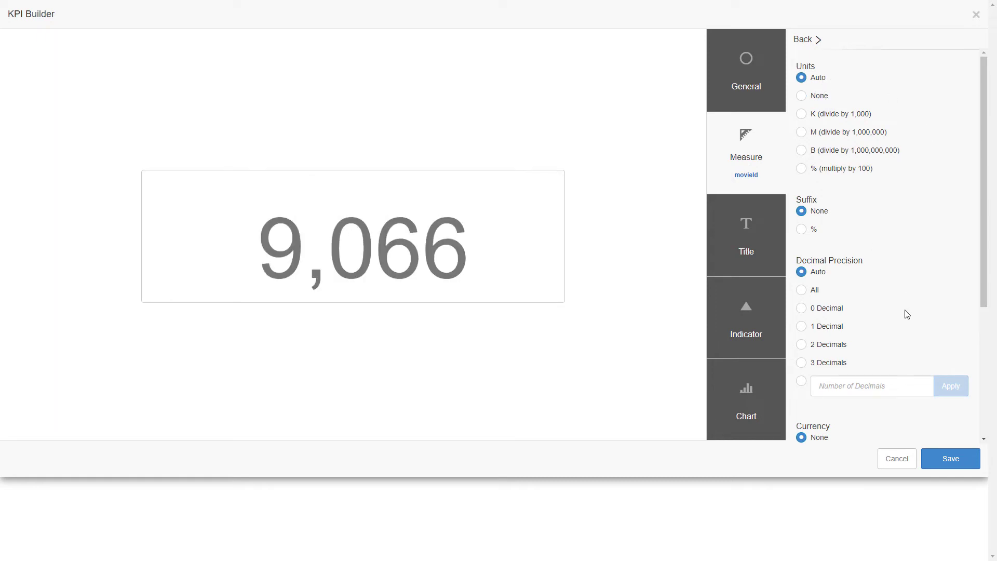
{"action": "scroll", "coordinate": [899, 318], "scroll_direction": "down", "scroll_amount": 3}
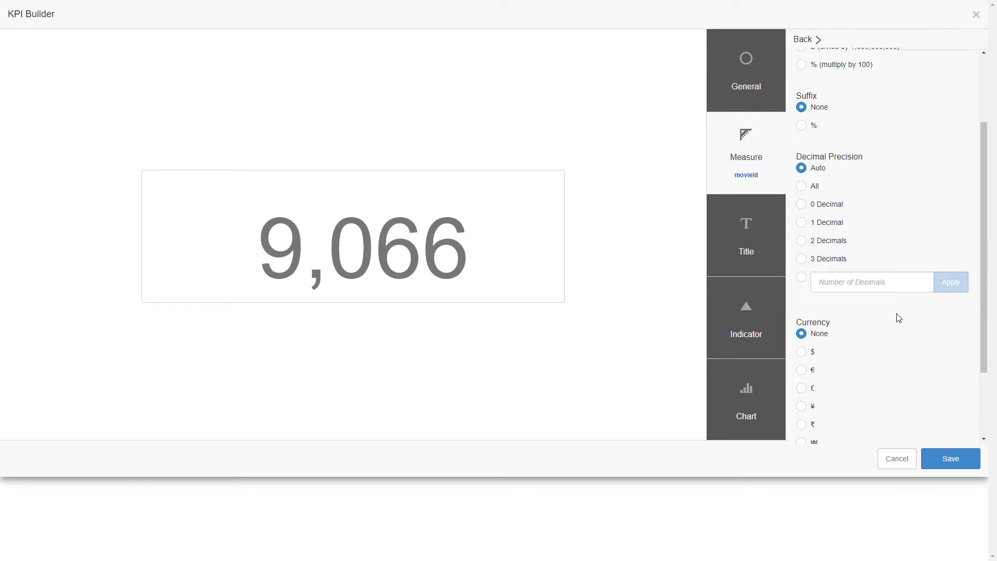
{"action": "scroll", "coordinate": [898, 318], "scroll_direction": "down", "scroll_amount": 3}
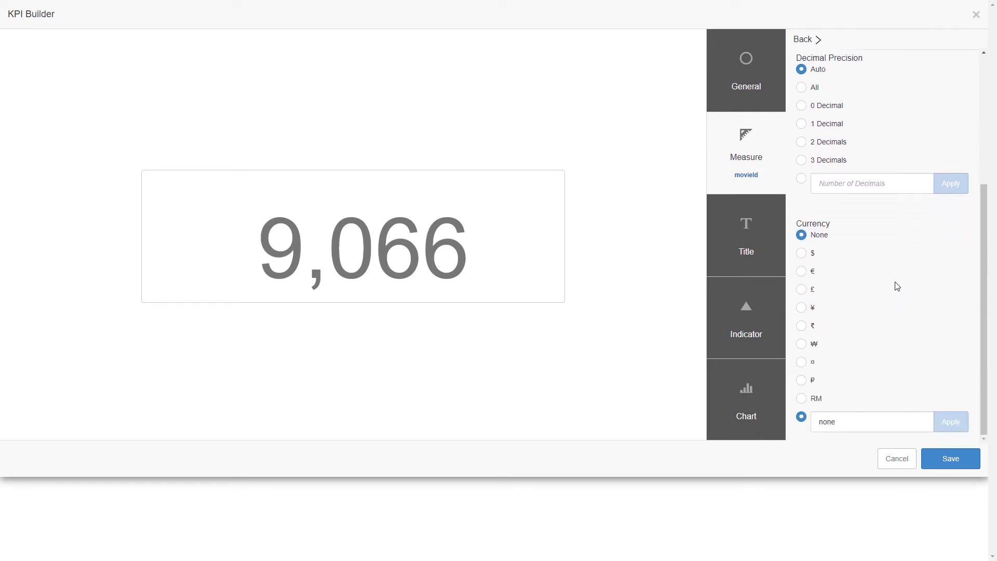
{"action": "left_click", "coordinate": [820, 40]}
Set the KPI value's font colour to black.
{"action": "left_click", "coordinate": [865, 185]}
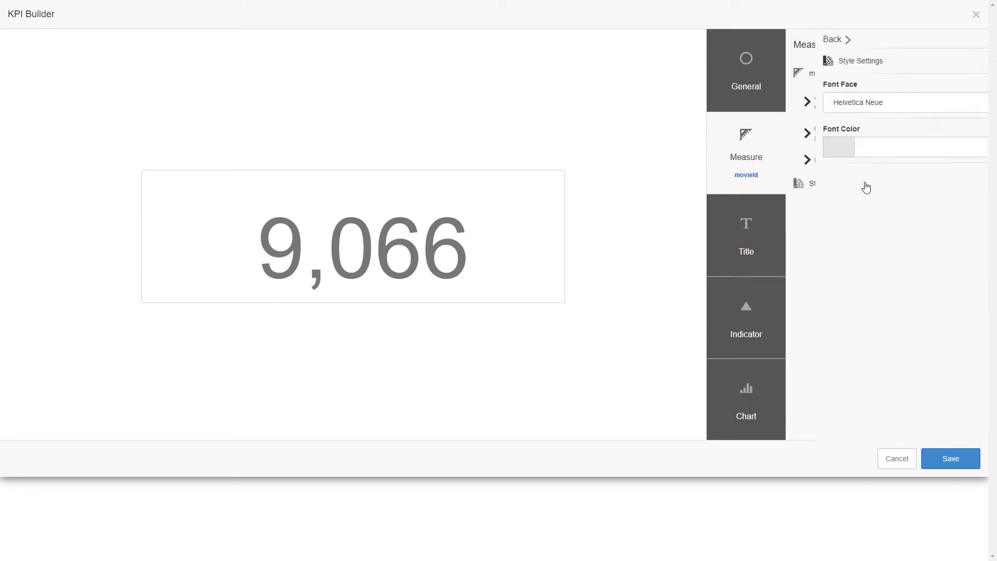
{"action": "left_click", "coordinate": [888, 151]}
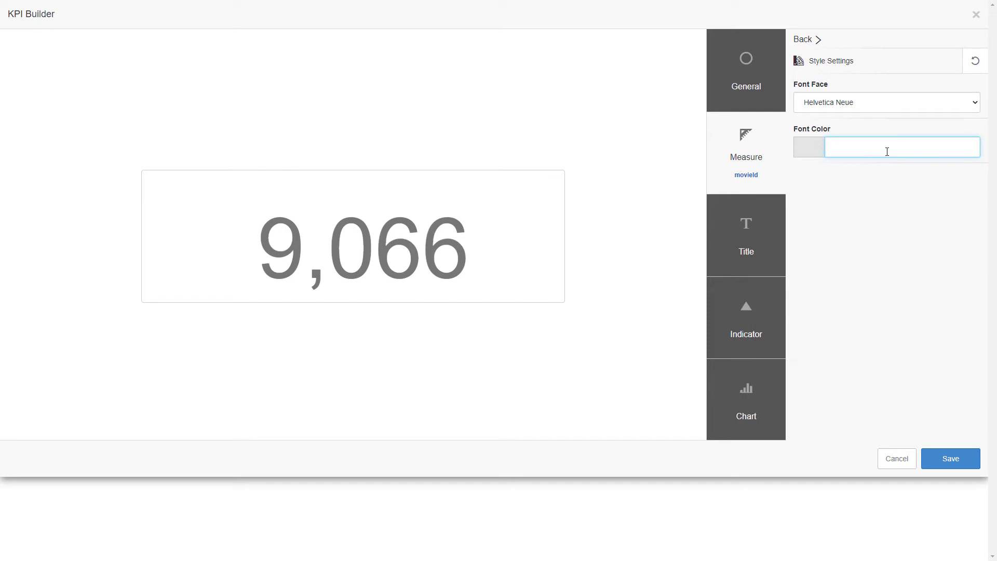
{"action": "type", "text": "black"}
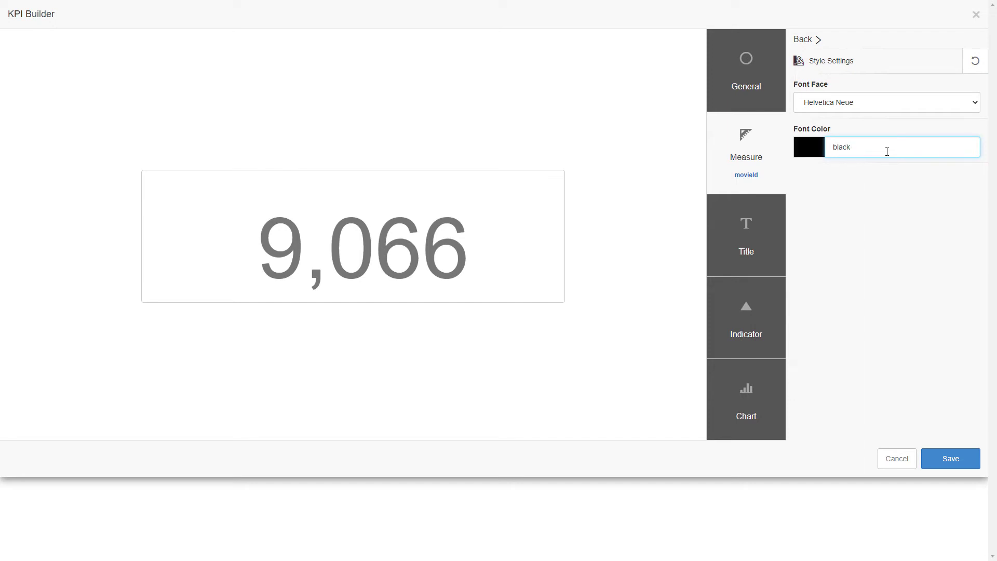
{"action": "left_click", "coordinate": [776, 231]}
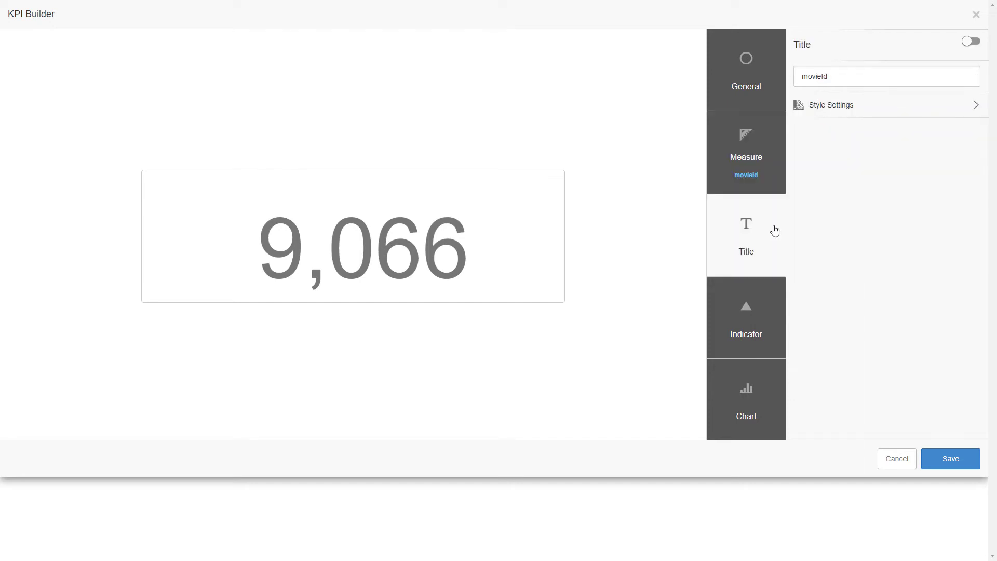
Retitle the KPI 'No of Movies', show the title in black, and save.
{"action": "double_click", "coordinate": [852, 76]}
{"action": "type", "text": "N"}
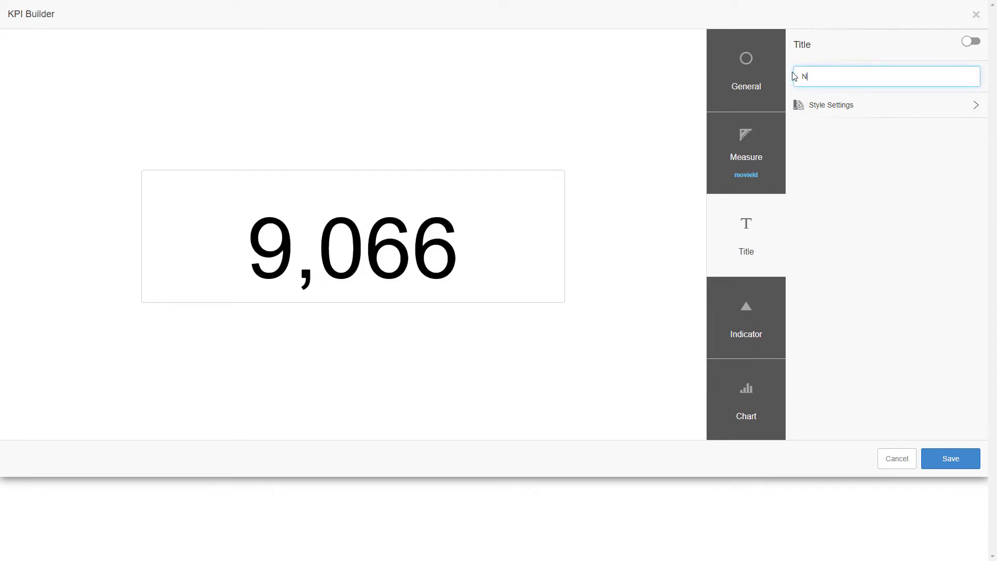
{"action": "type", "text": "o of Movies"}
{"action": "left_click", "coordinate": [976, 45]}
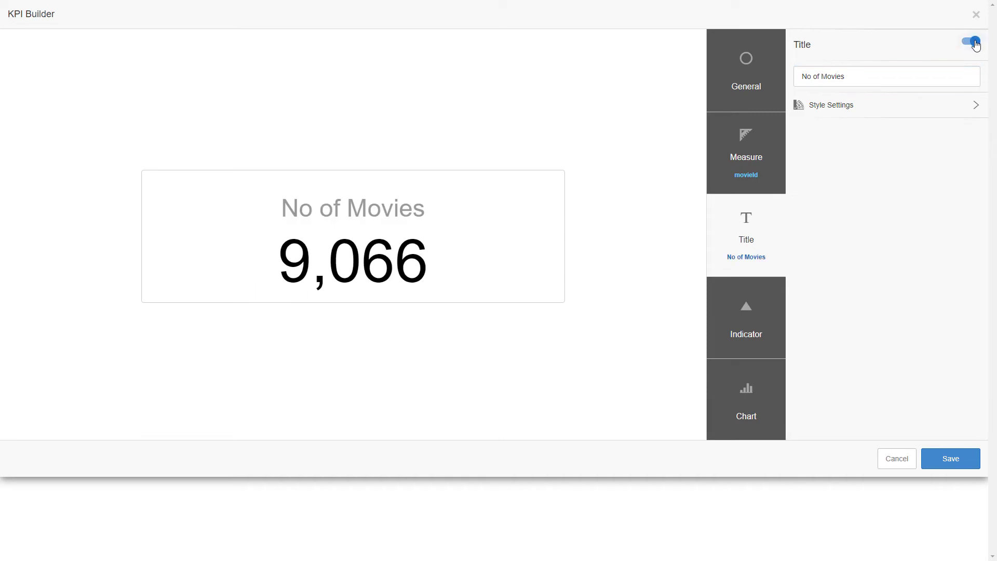
{"action": "left_click", "coordinate": [846, 105]}
{"action": "left_click", "coordinate": [850, 147]}
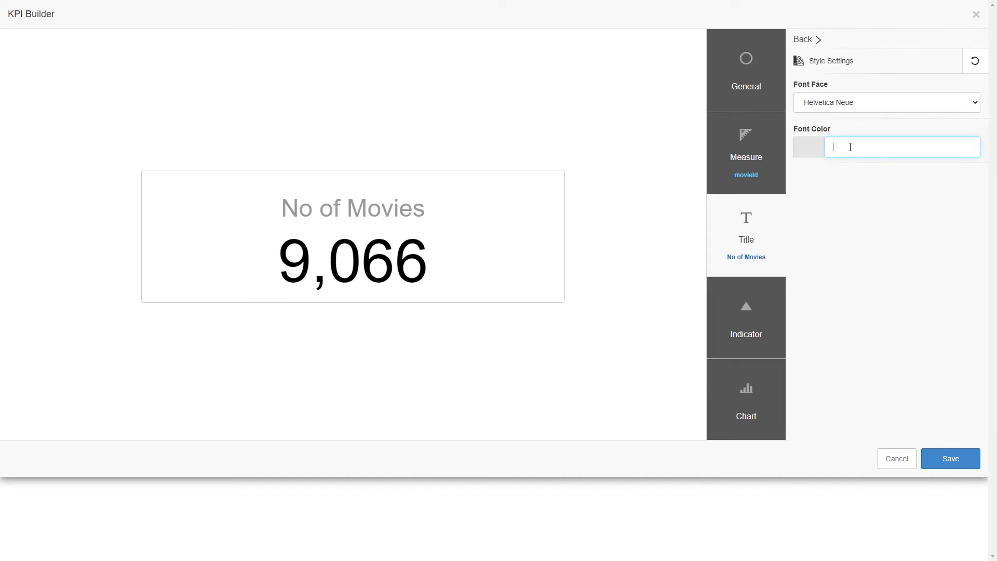
{"action": "type", "text": "black"}
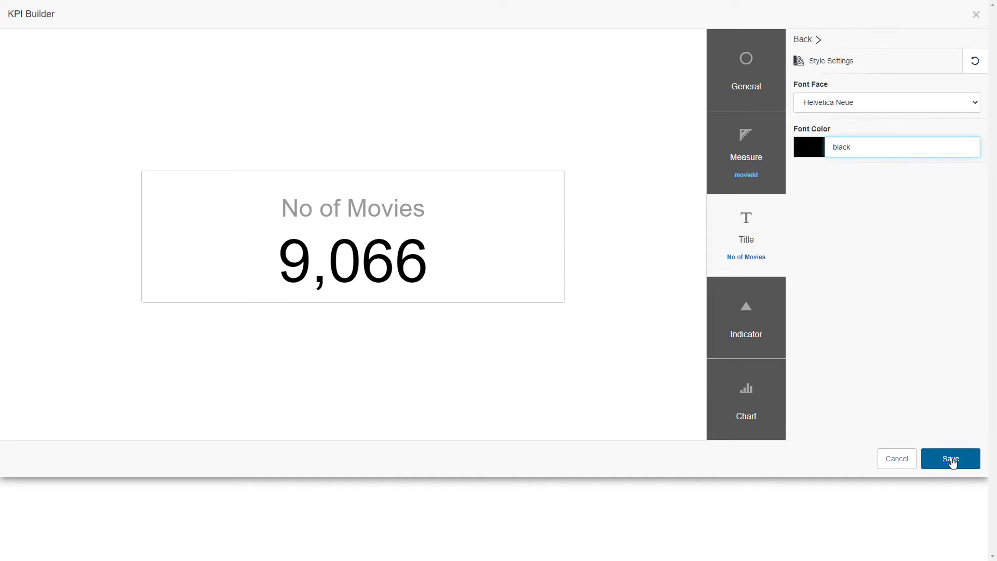
{"action": "left_click", "coordinate": [951, 460]}
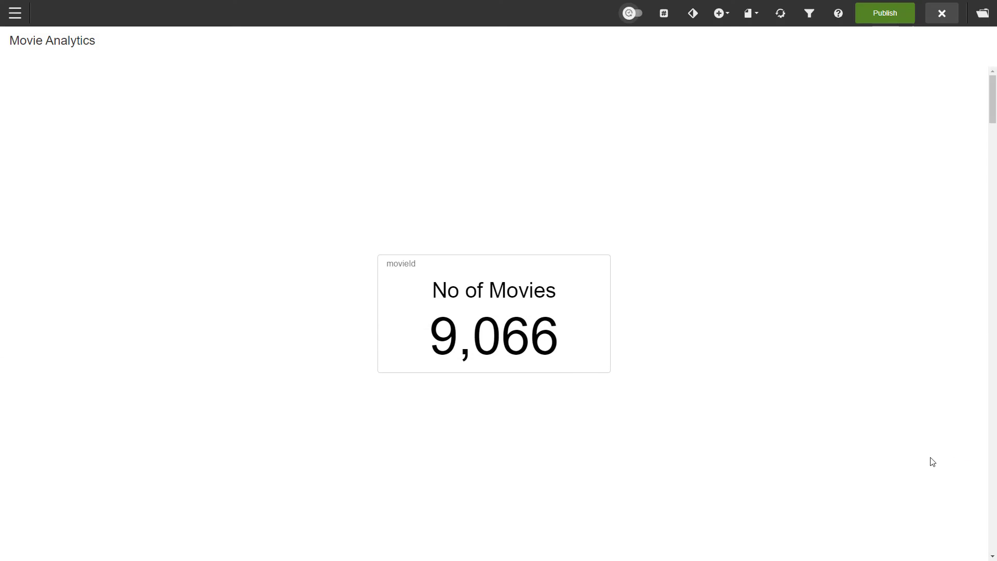
Reopen the No of Movies KPI and set movieId as its indicator measure.
{"action": "left_click", "coordinate": [498, 324]}
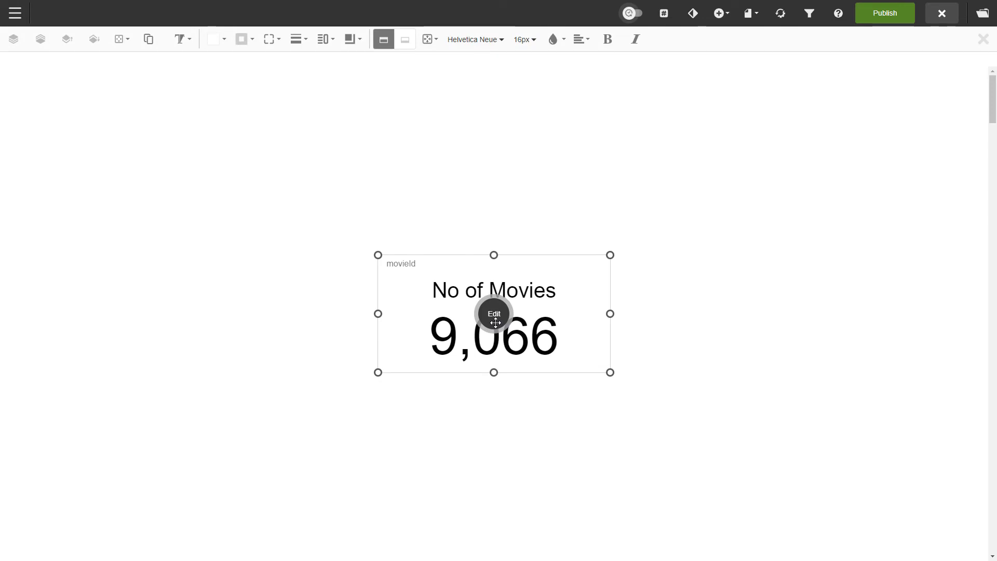
{"action": "left_click", "coordinate": [495, 319]}
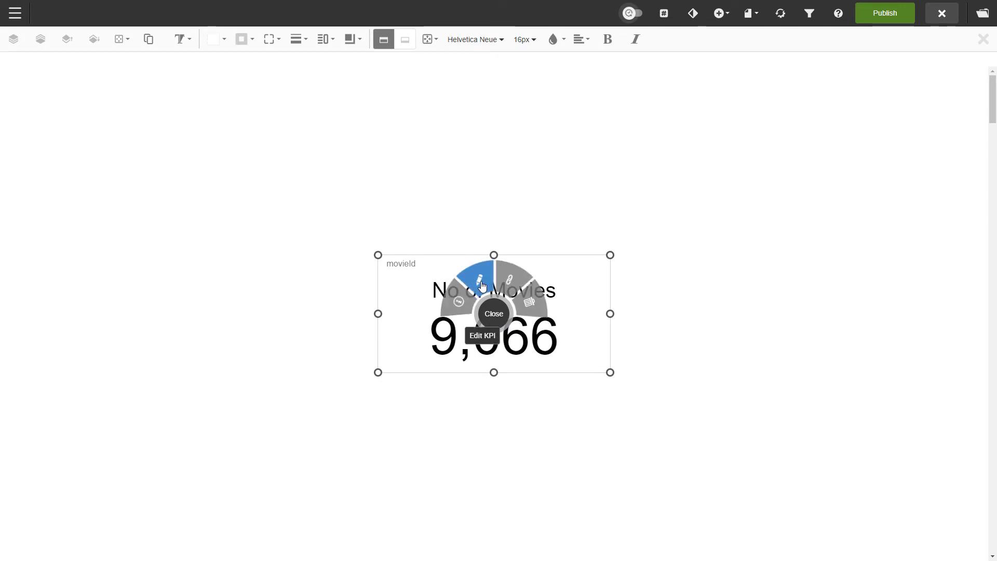
{"action": "left_click", "coordinate": [482, 285]}
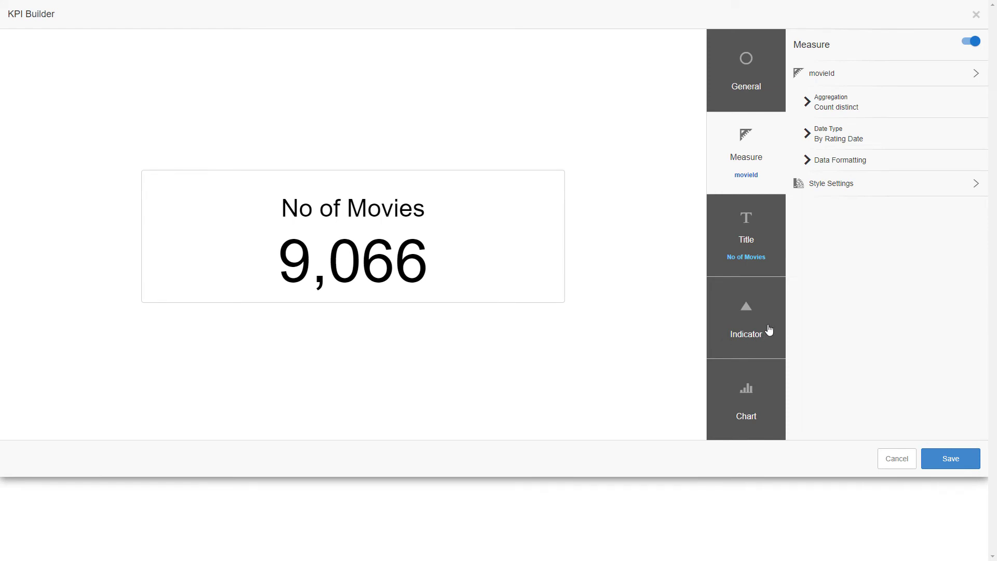
{"action": "left_click", "coordinate": [769, 330]}
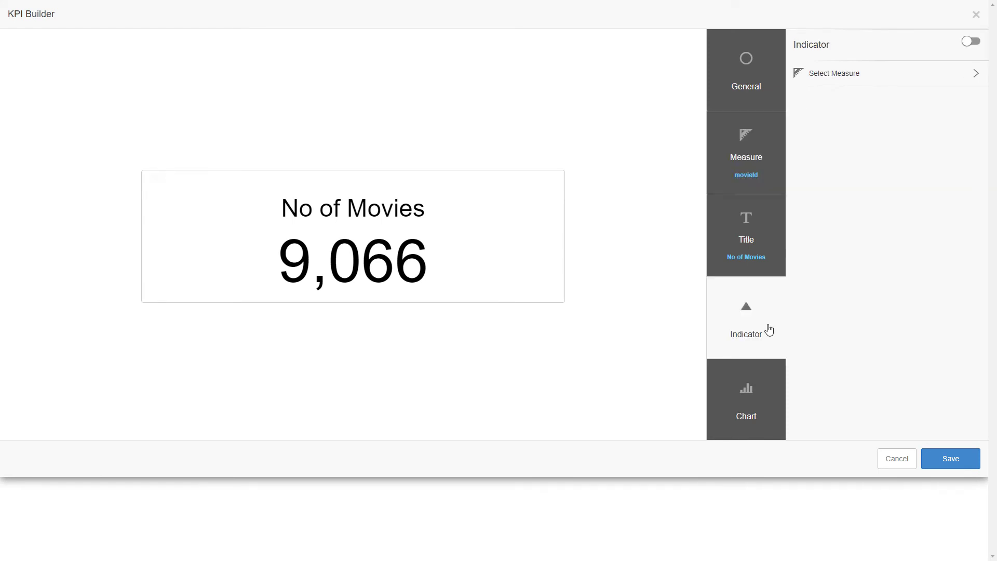
{"action": "left_click", "coordinate": [854, 74]}
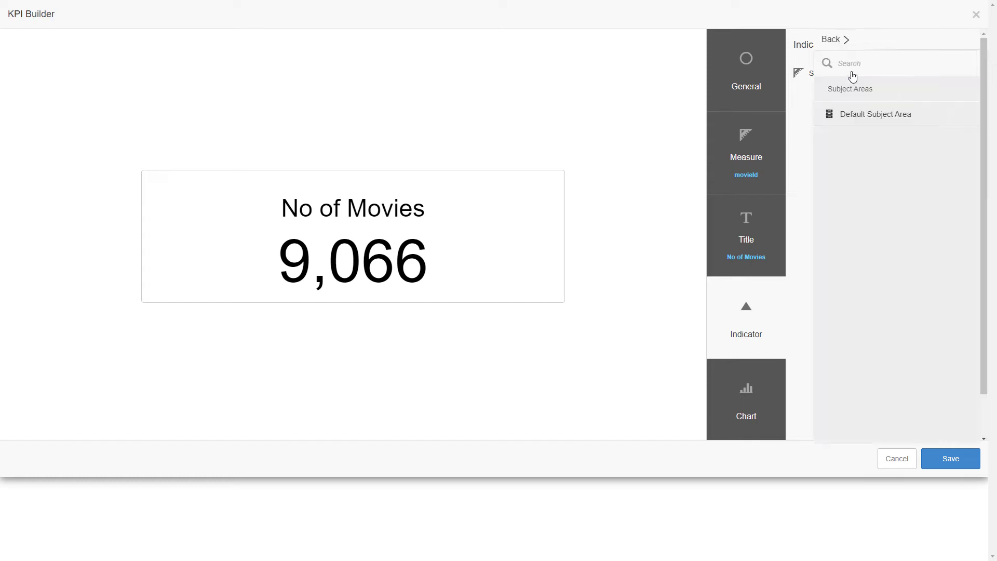
{"action": "left_click", "coordinate": [863, 64]}
{"action": "type", "text": "movie"}
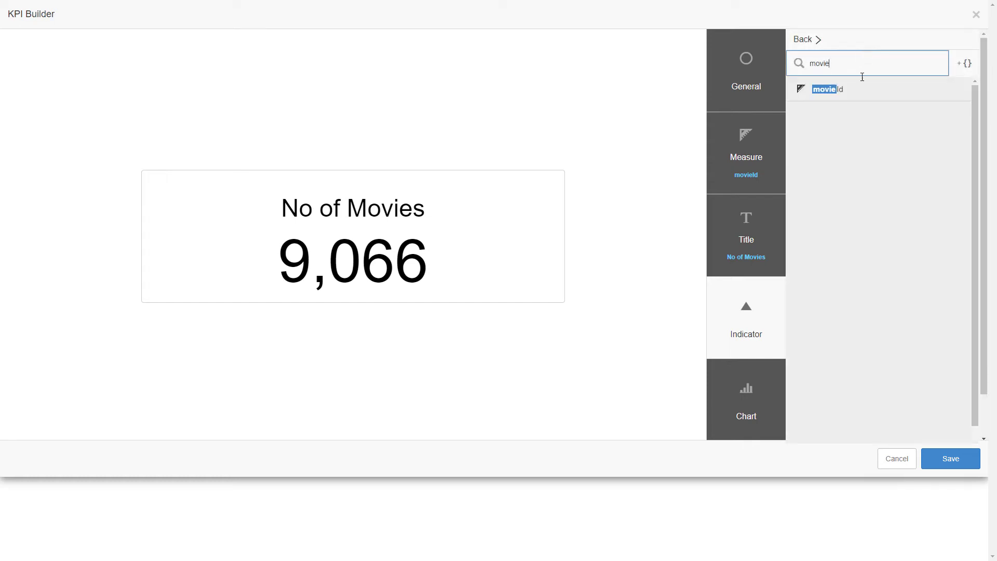
{"action": "left_click", "coordinate": [854, 89]}
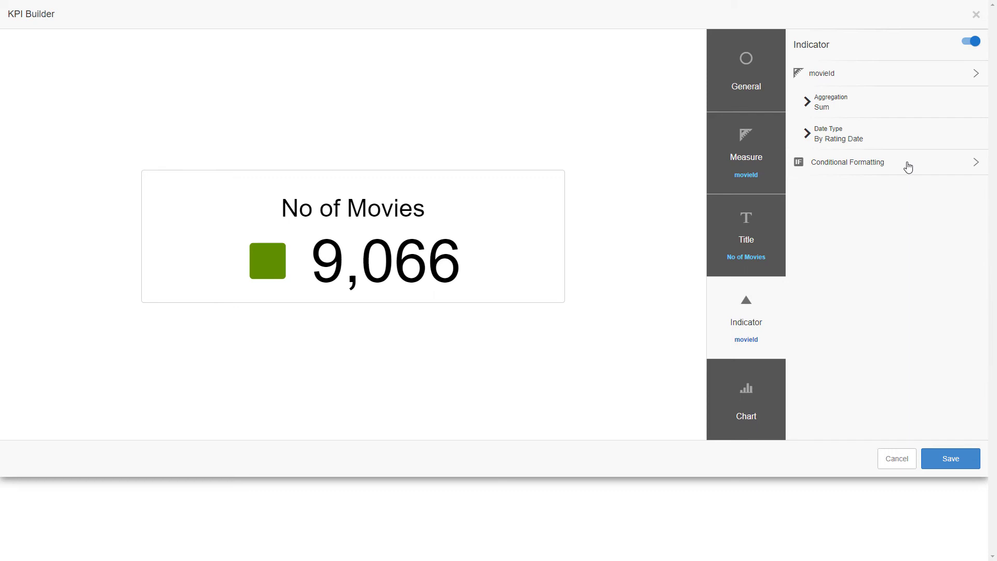
Format the indicator: no colour below a 1,000 threshold, green diamond above.
{"action": "left_click", "coordinate": [906, 164]}
{"action": "left_click", "coordinate": [825, 268]}
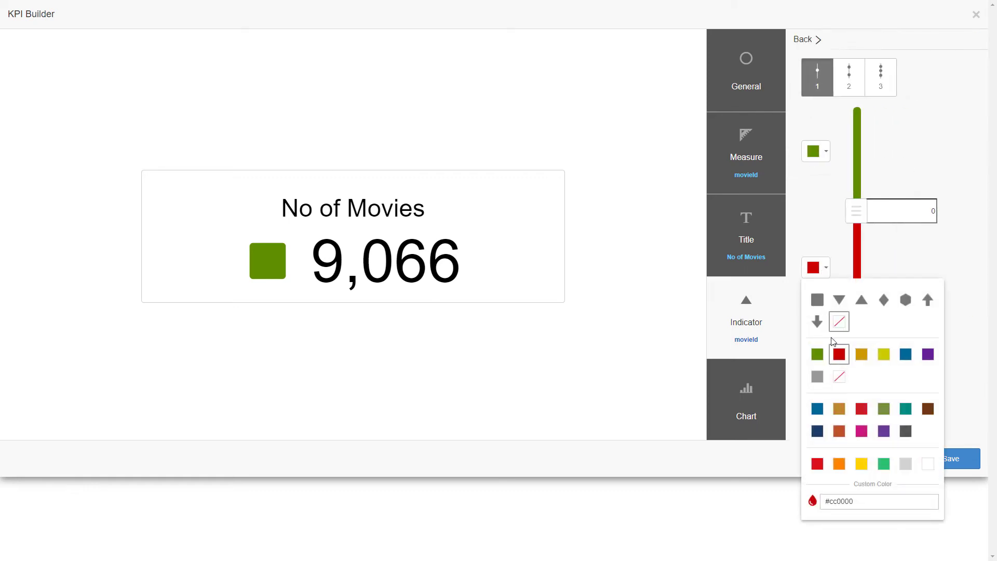
{"action": "left_click", "coordinate": [839, 377]}
{"action": "left_click", "coordinate": [928, 211]}
{"action": "type", "text": "1000"}
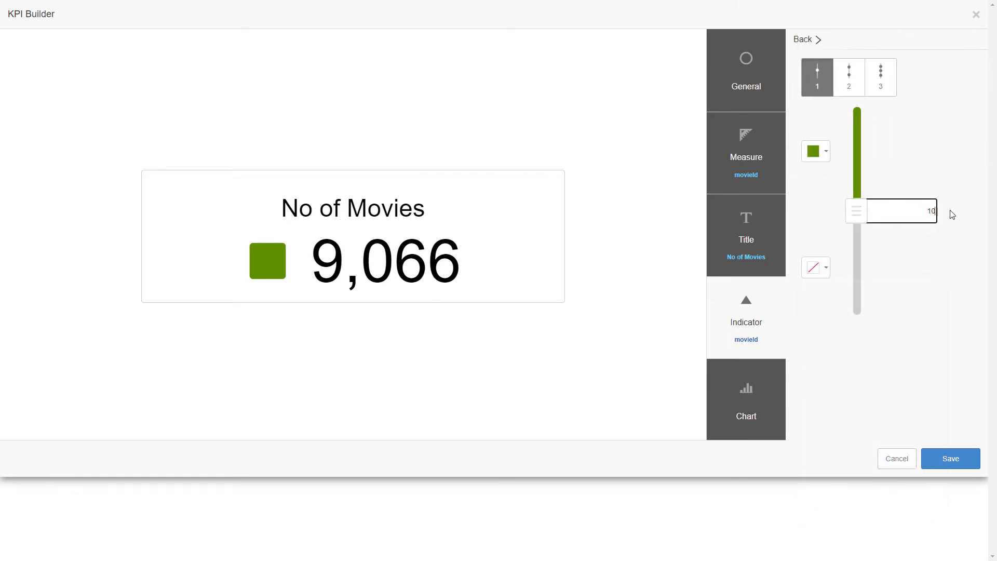
{"action": "key", "text": "Return"}
{"action": "left_click", "coordinate": [817, 157]}
{"action": "left_click", "coordinate": [883, 184]}
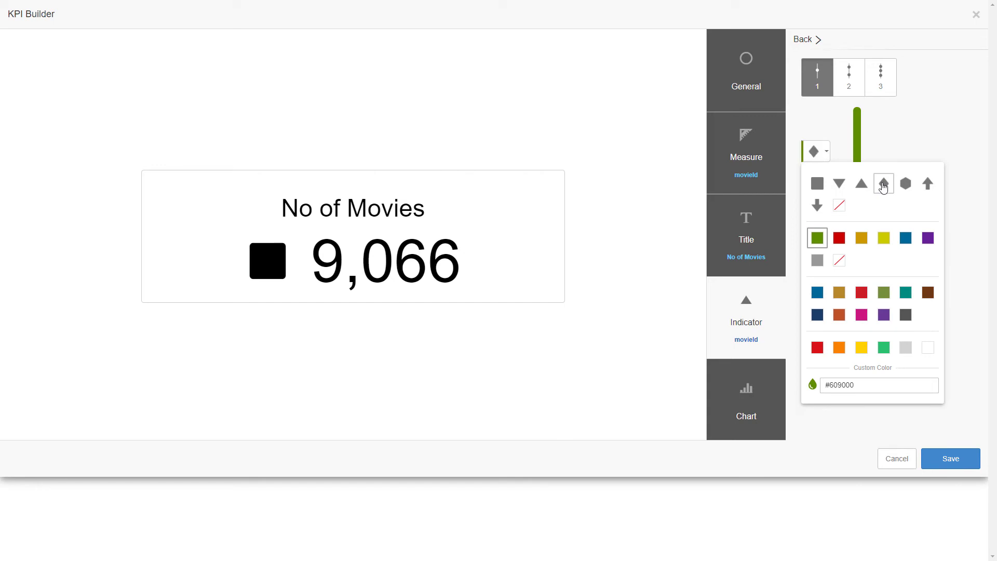
{"action": "left_click", "coordinate": [824, 40]}
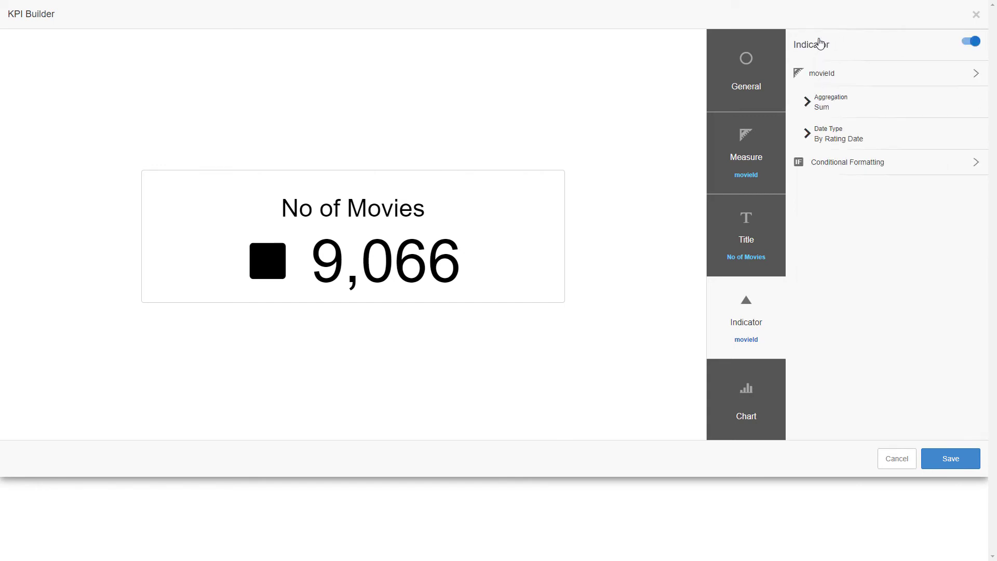
{"action": "left_click", "coordinate": [851, 101]}
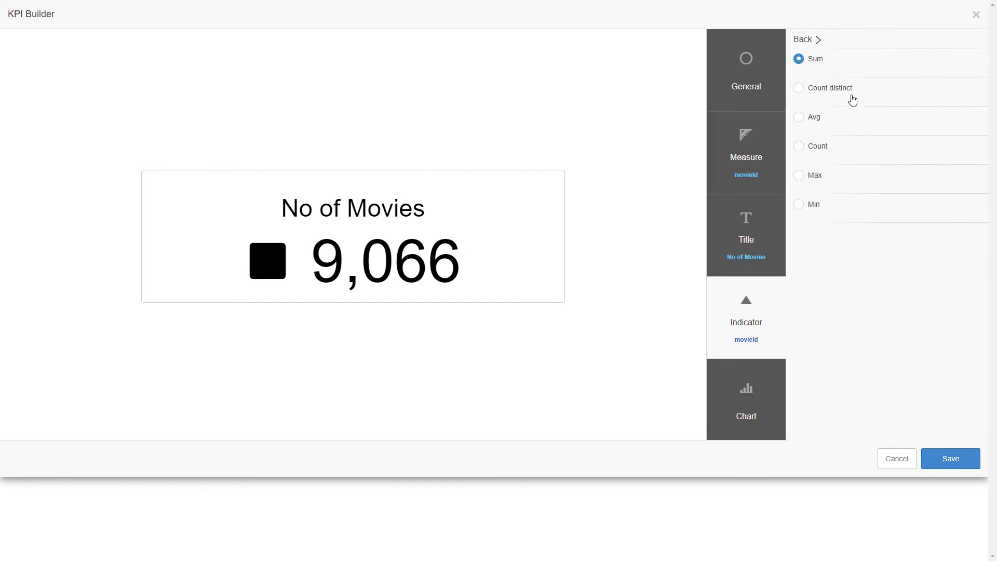
Make the indicator count distinct and chart the KPI over Year/Quarter.
{"action": "left_click", "coordinate": [846, 89]}
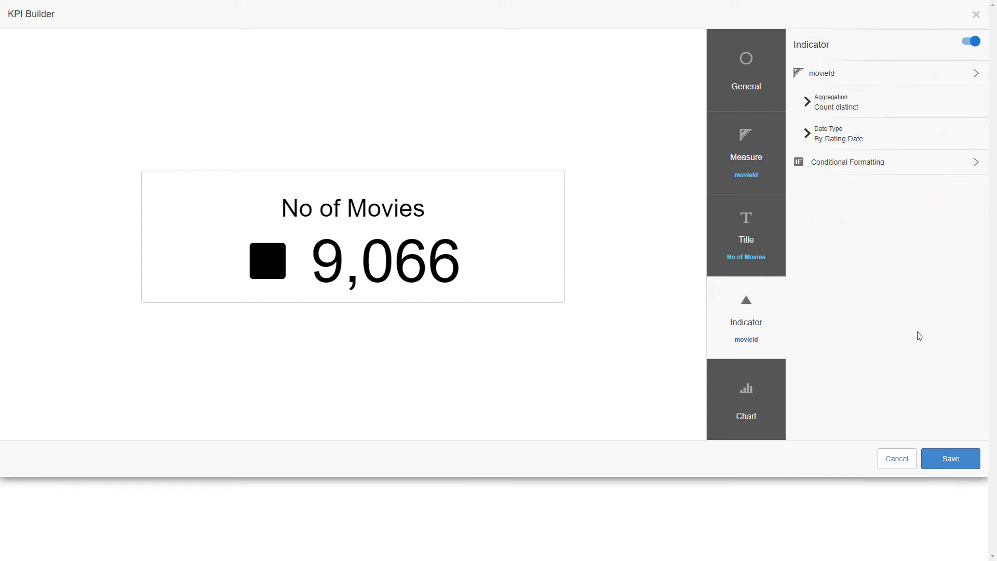
{"action": "left_click", "coordinate": [741, 400]}
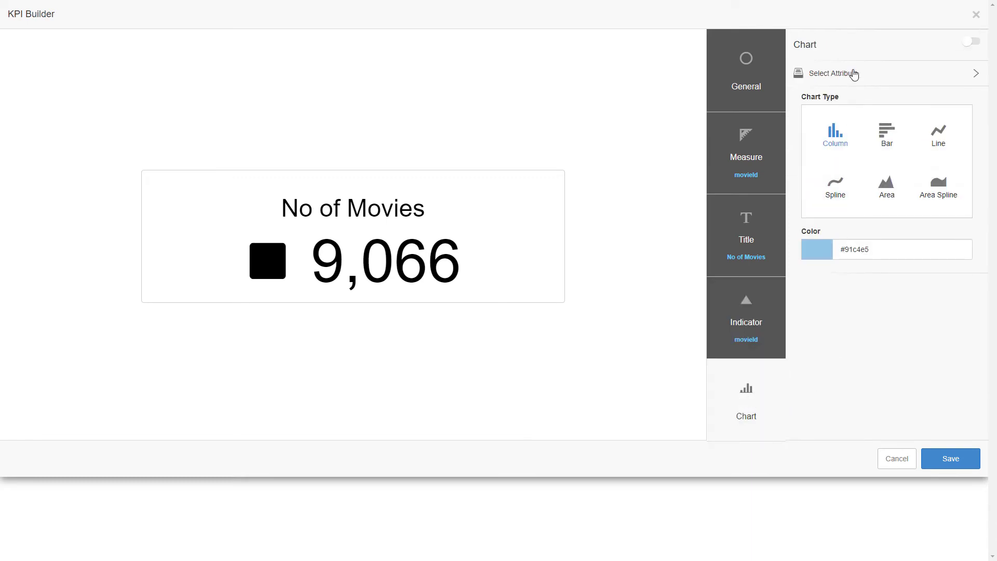
{"action": "left_click", "coordinate": [854, 75]}
{"action": "left_click", "coordinate": [871, 117]}
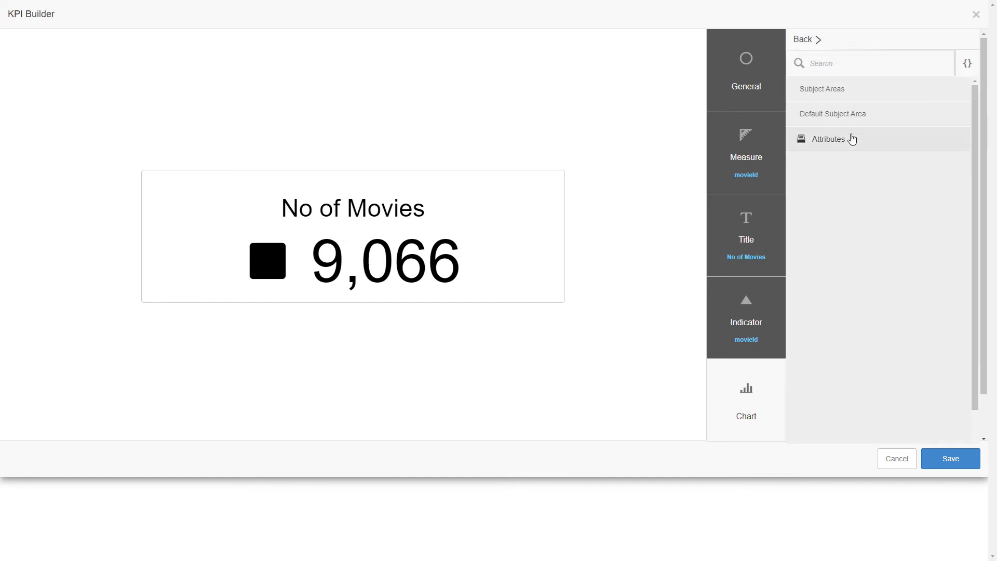
{"action": "left_click", "coordinate": [847, 140]}
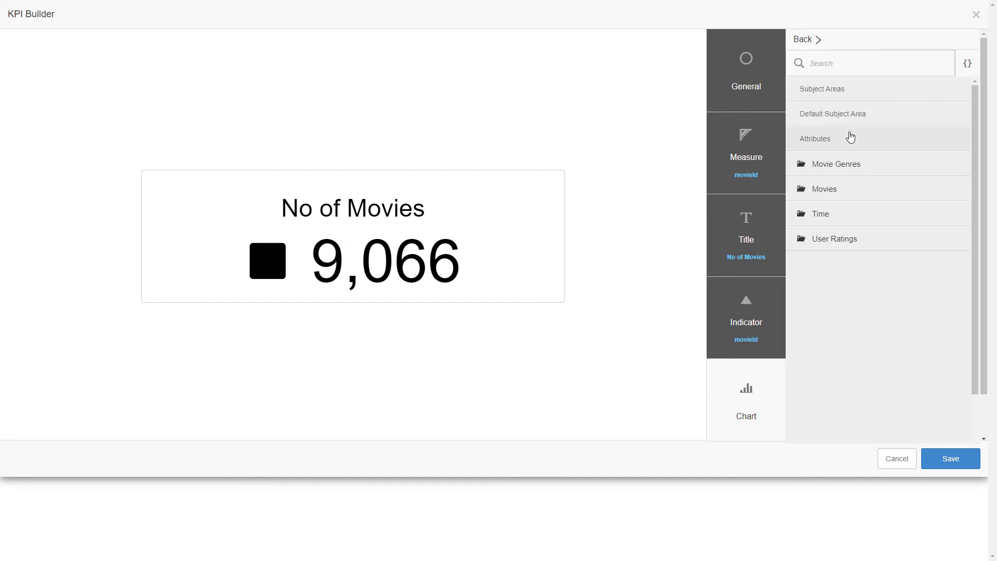
{"action": "left_click", "coordinate": [854, 218]}
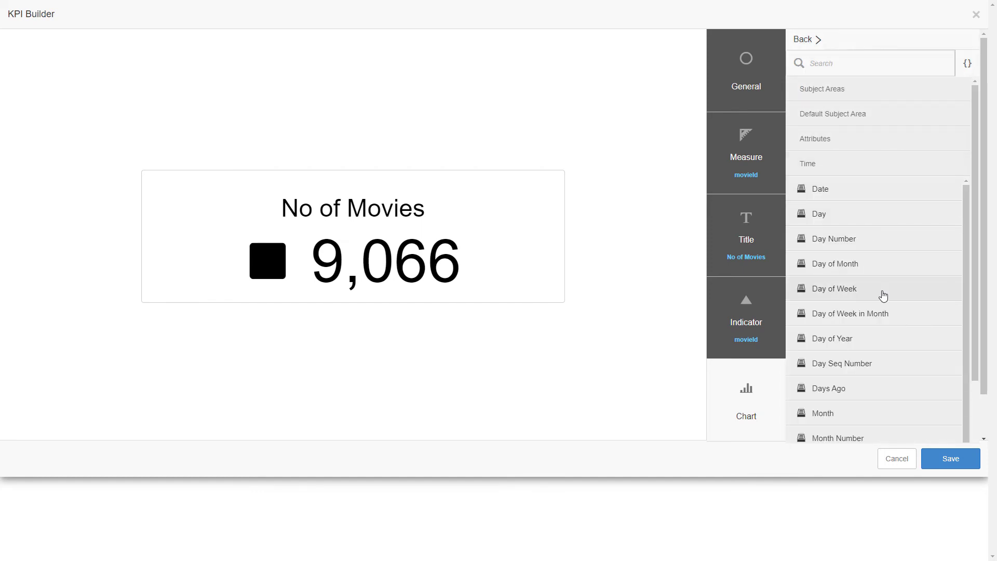
{"action": "scroll", "coordinate": [881, 294], "scroll_direction": "down", "scroll_amount": 5}
{"action": "scroll", "coordinate": [881, 296], "scroll_direction": "down", "scroll_amount": 3}
{"action": "scroll", "coordinate": [883, 300], "scroll_direction": "down", "scroll_amount": 1}
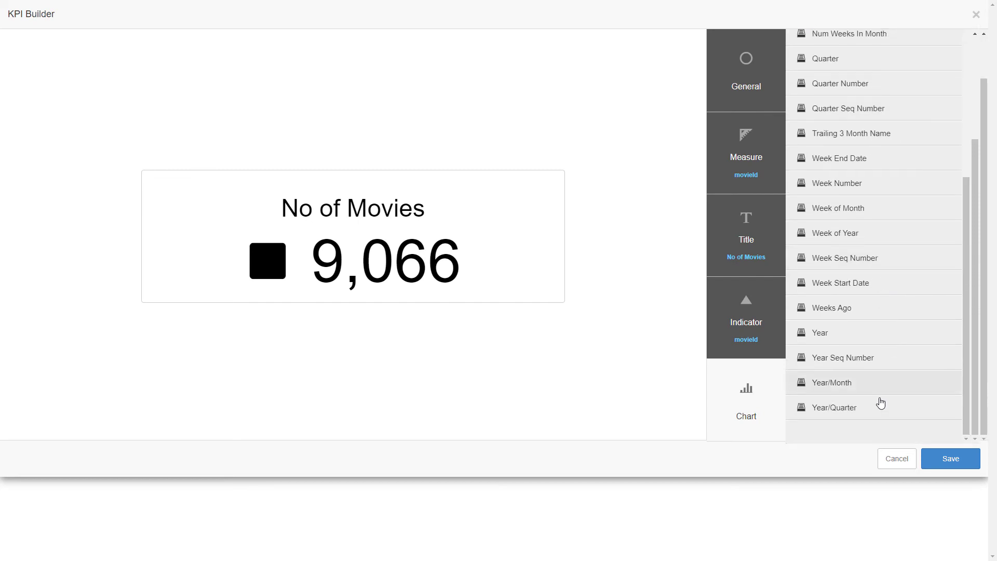
{"action": "left_click", "coordinate": [869, 412]}
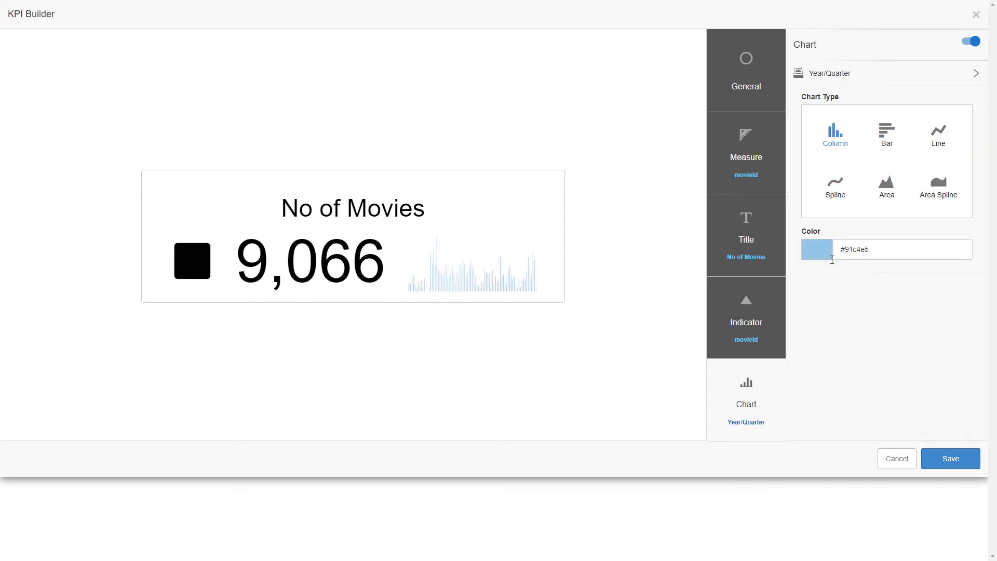
Colour the micro chart dark green (#104818) and save the KPI.
{"action": "left_click", "coordinate": [821, 257]}
{"action": "left_click", "coordinate": [810, 306]}
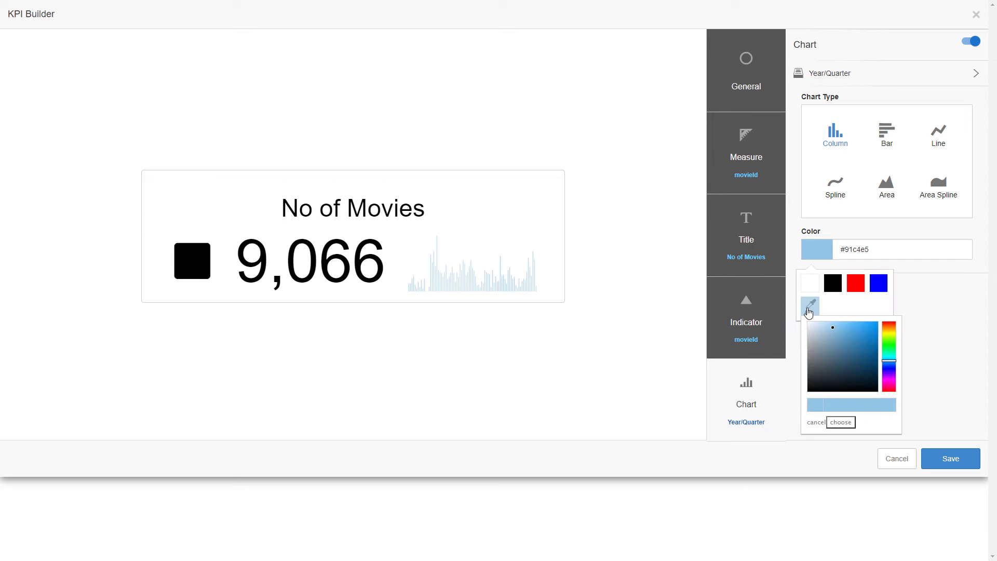
{"action": "left_click", "coordinate": [889, 345]}
{"action": "left_click", "coordinate": [863, 377]}
{"action": "left_click", "coordinate": [840, 423]}
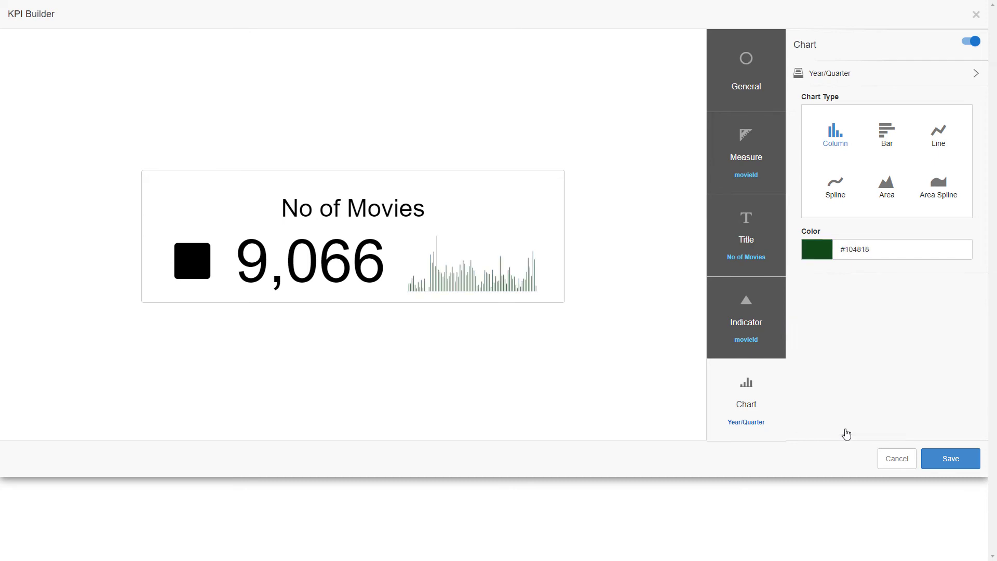
{"action": "left_click", "coordinate": [950, 460]}
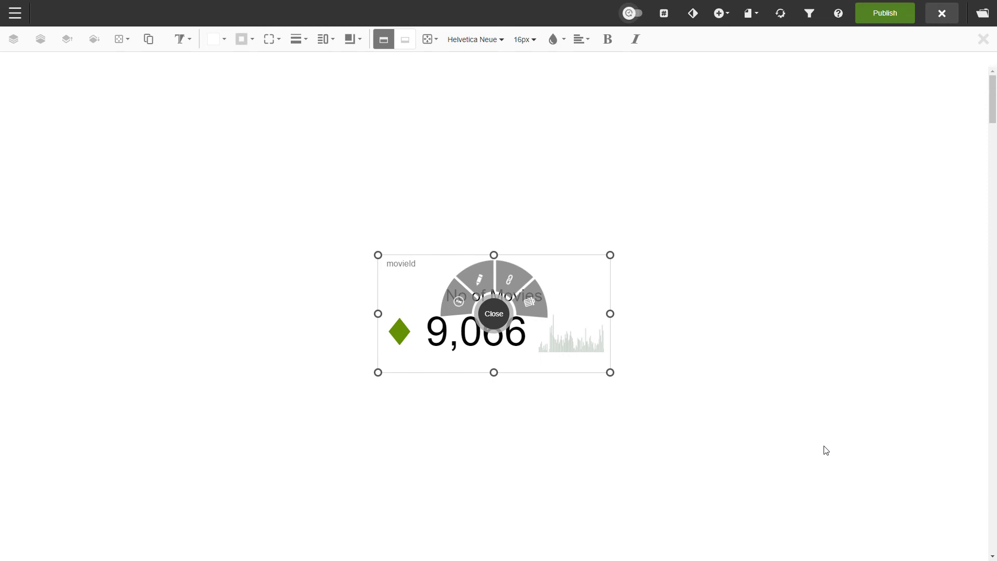
Set the dashboard layout to 2 Column and drag the No of Movies tile smaller.
{"action": "left_click", "coordinate": [749, 22]}
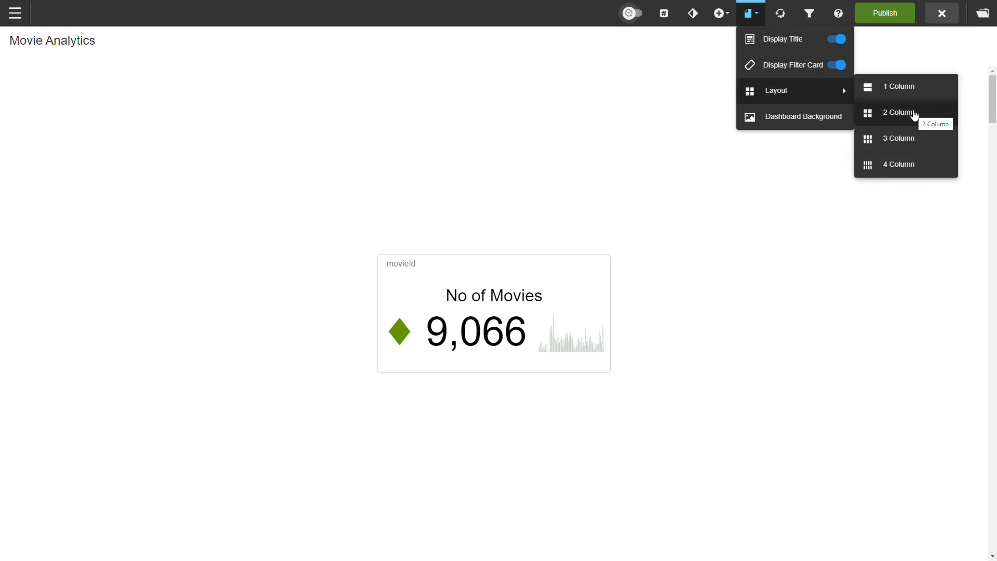
{"action": "left_click", "coordinate": [913, 115]}
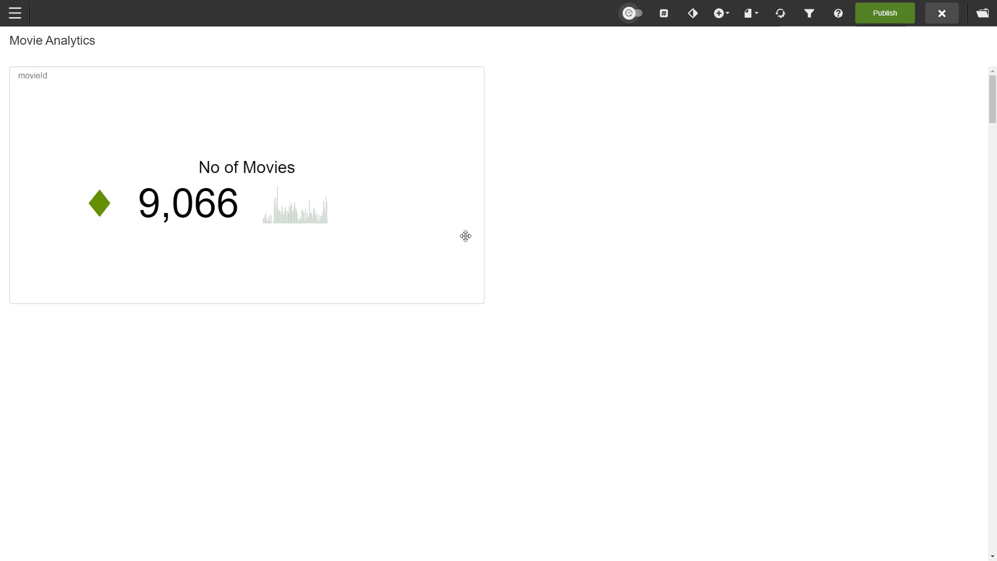
{"action": "left_click", "coordinate": [441, 236]}
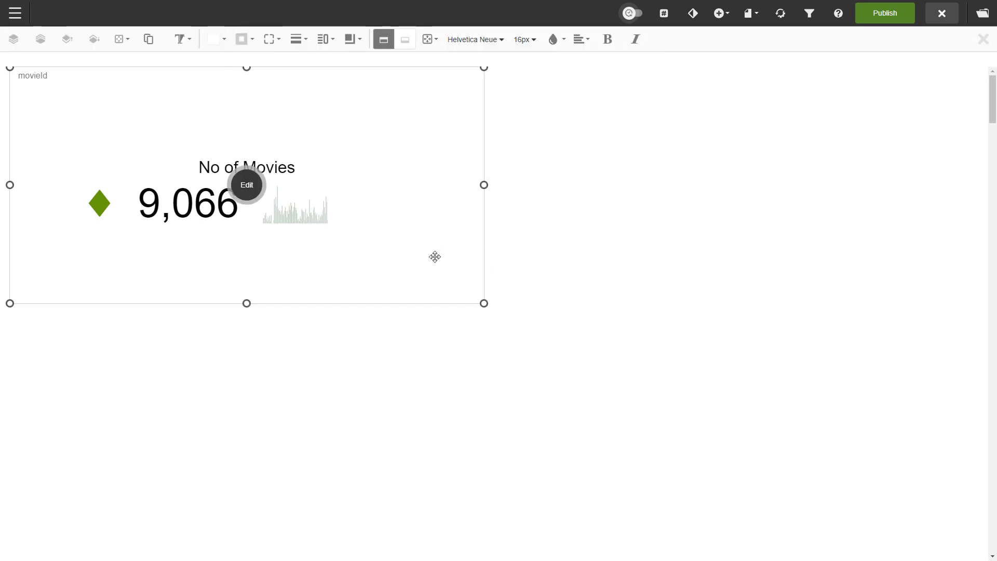
{"action": "left_click_drag", "start_coordinate": [484, 303], "coordinate": [181, 165]}
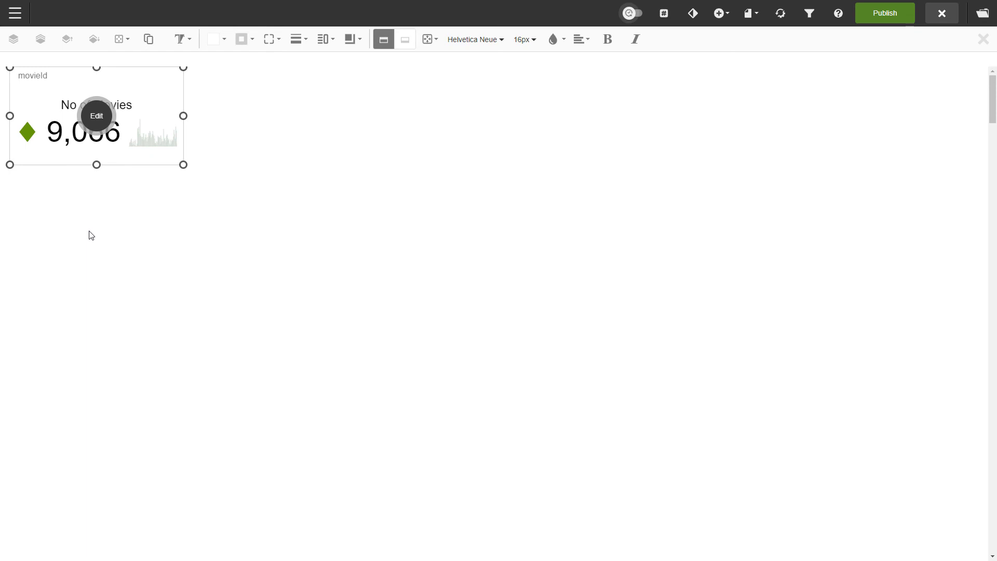
Turn off the movieId title in the tile's dashlet properties and apply.
{"action": "left_click", "coordinate": [99, 115]}
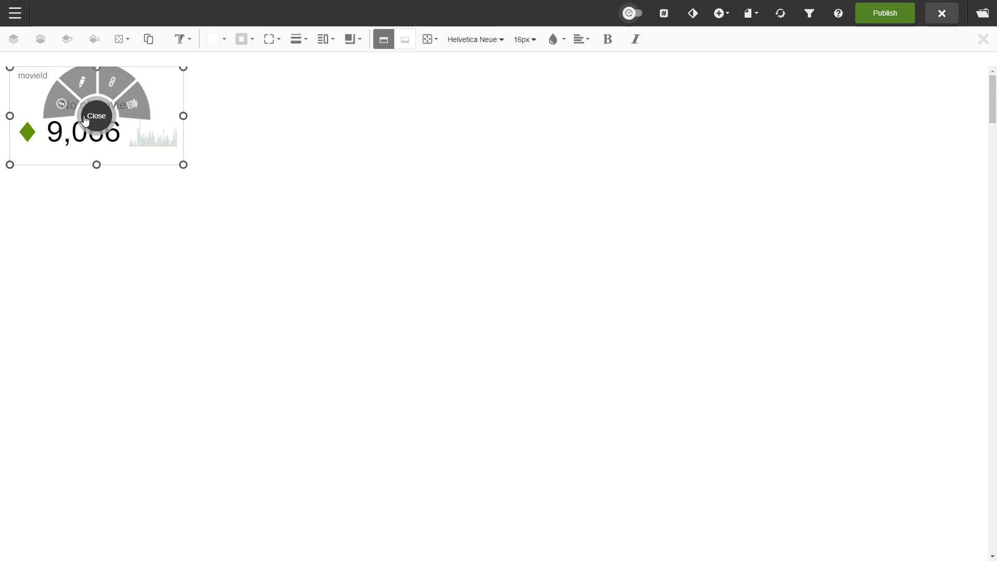
{"action": "left_click", "coordinate": [63, 107]}
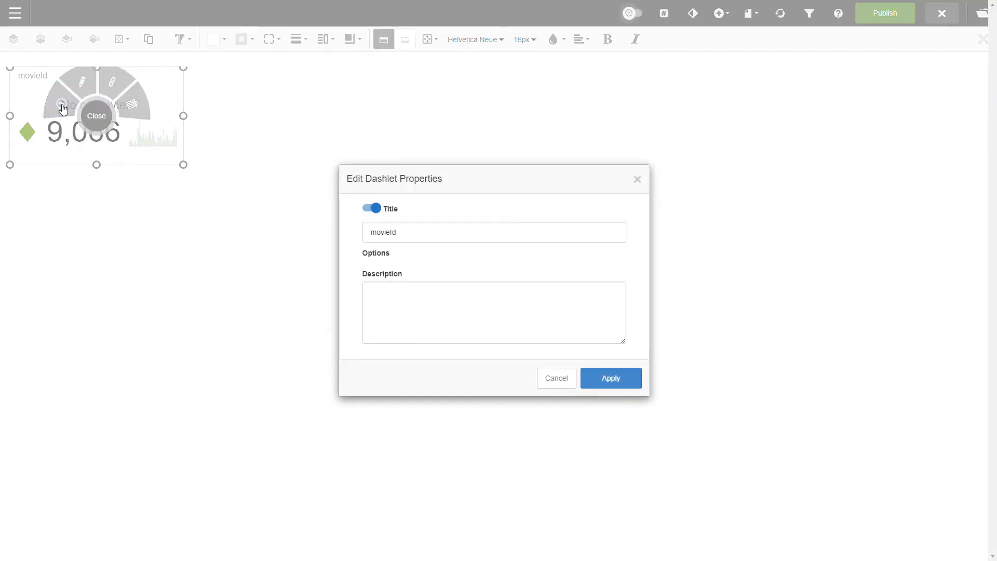
{"action": "left_click", "coordinate": [373, 210]}
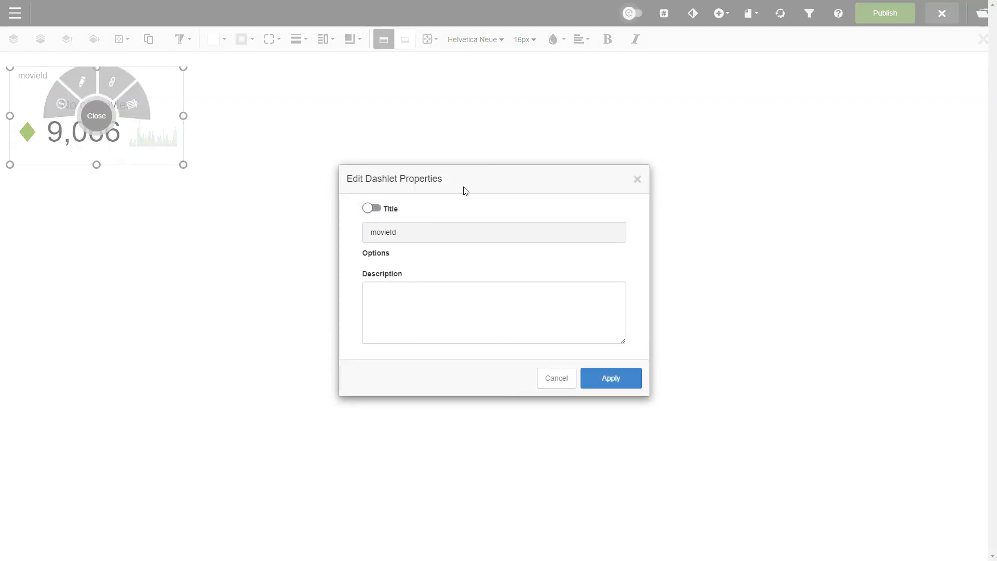
{"action": "left_click", "coordinate": [623, 381]}
{"action": "left_click", "coordinate": [187, 285]}
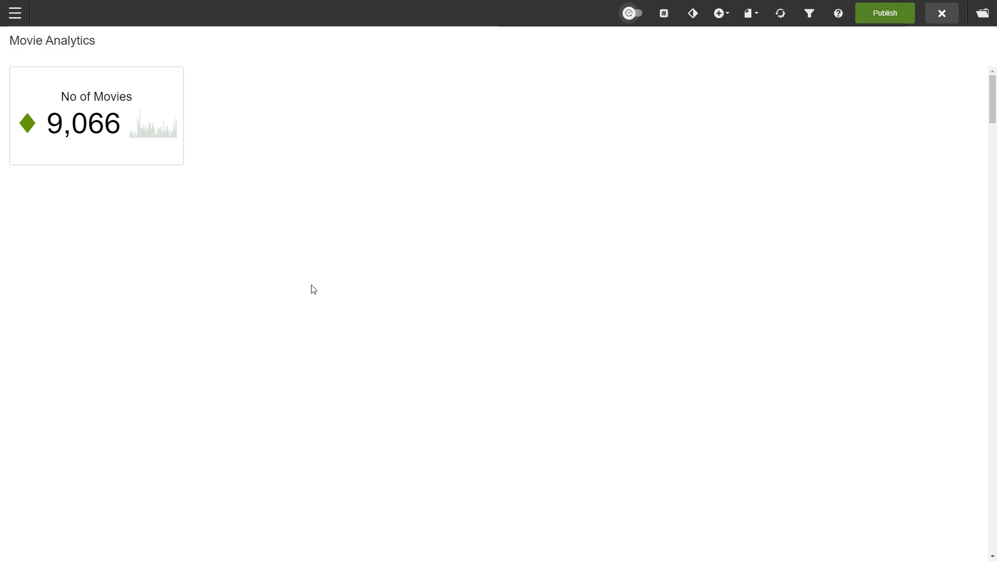
Search the report catalog for 'gen' and select the Genre Analysis report to insert.
{"action": "left_click", "coordinate": [720, 13]}
{"action": "left_click", "coordinate": [748, 39]}
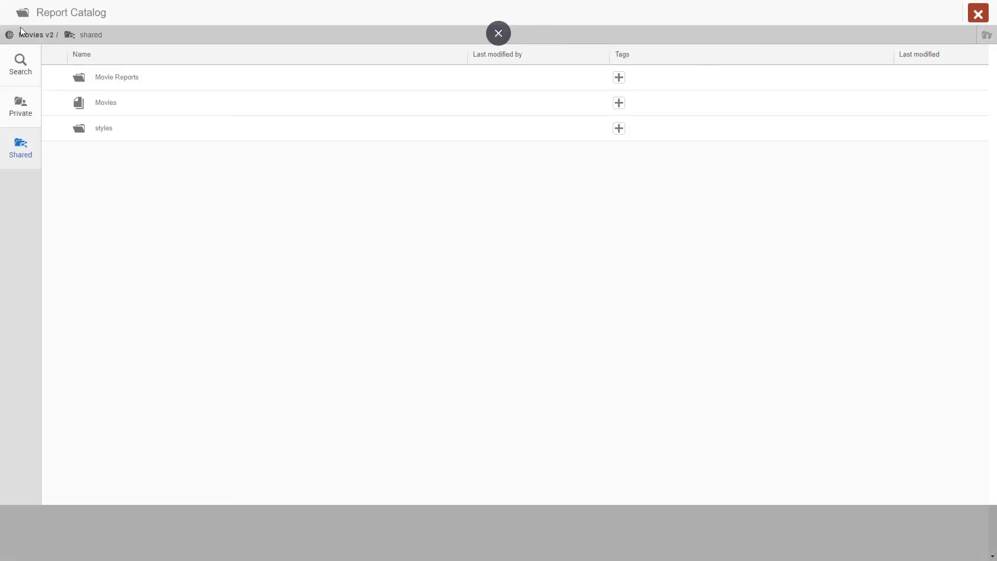
{"action": "left_click", "coordinate": [20, 64]}
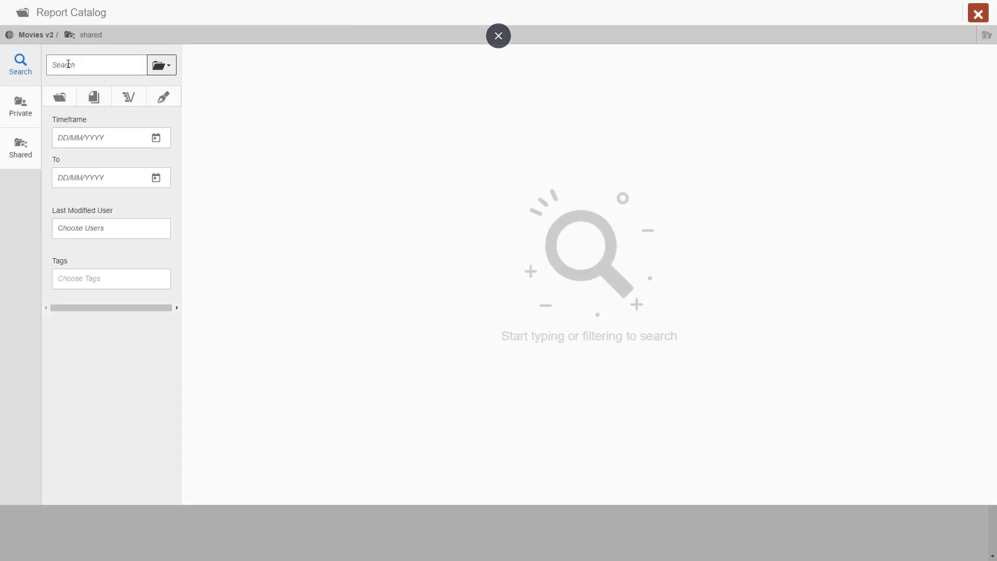
{"action": "type", "text": "ge"}
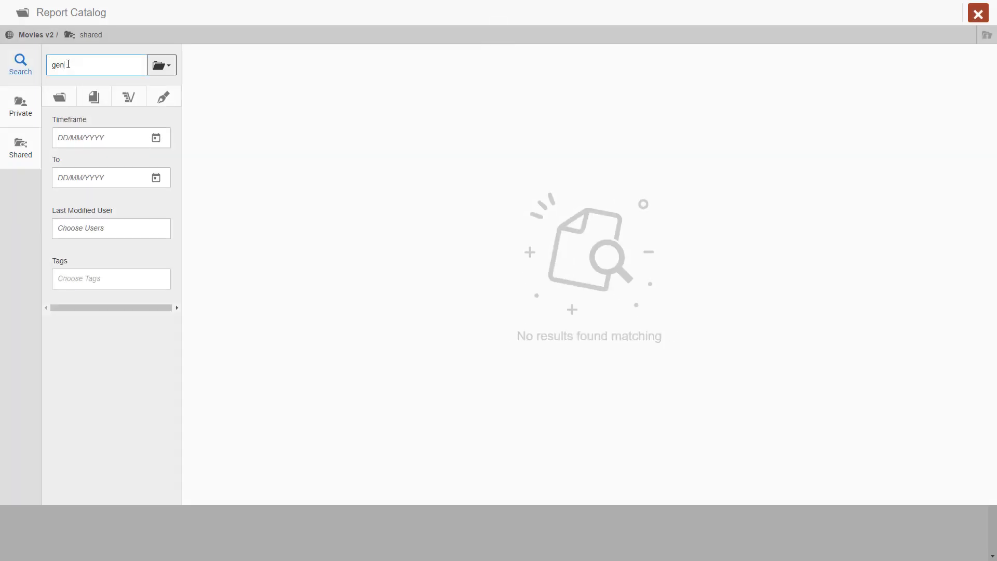
{"action": "type", "text": "n"}
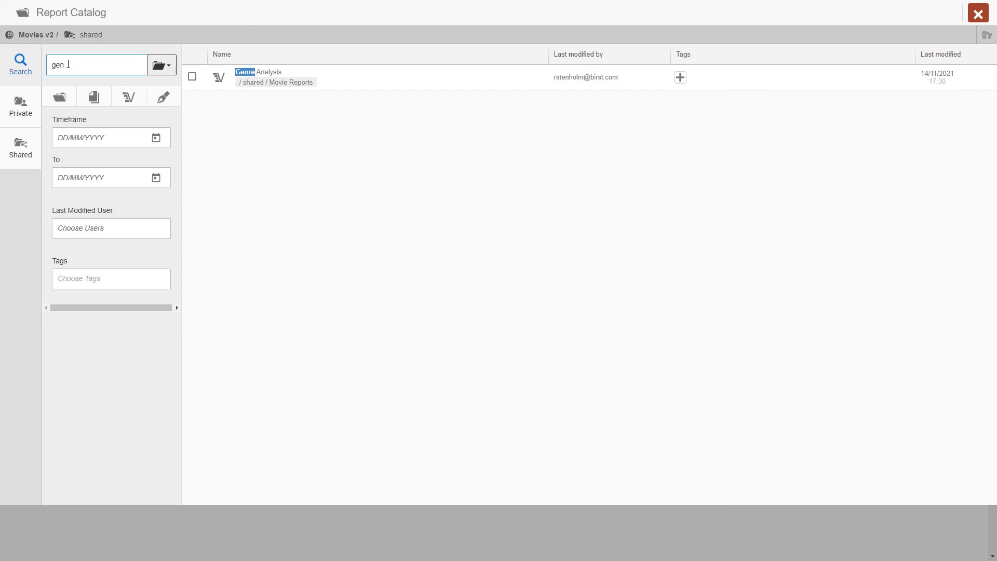
{"action": "left_click", "coordinate": [192, 77]}
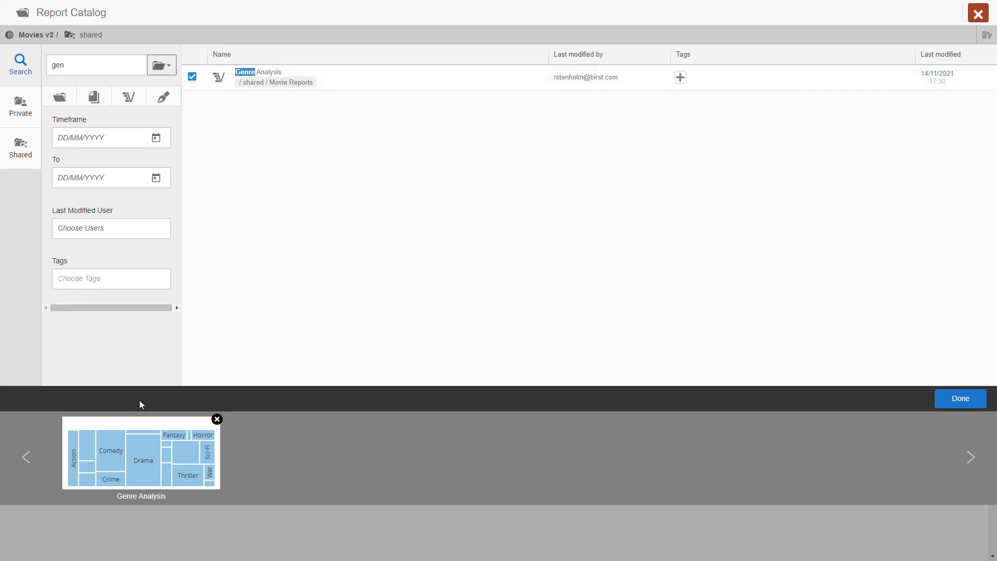
Add the Genre Analysis treemap, move it left under the KPI tile and narrow it.
{"action": "left_click", "coordinate": [959, 399]}
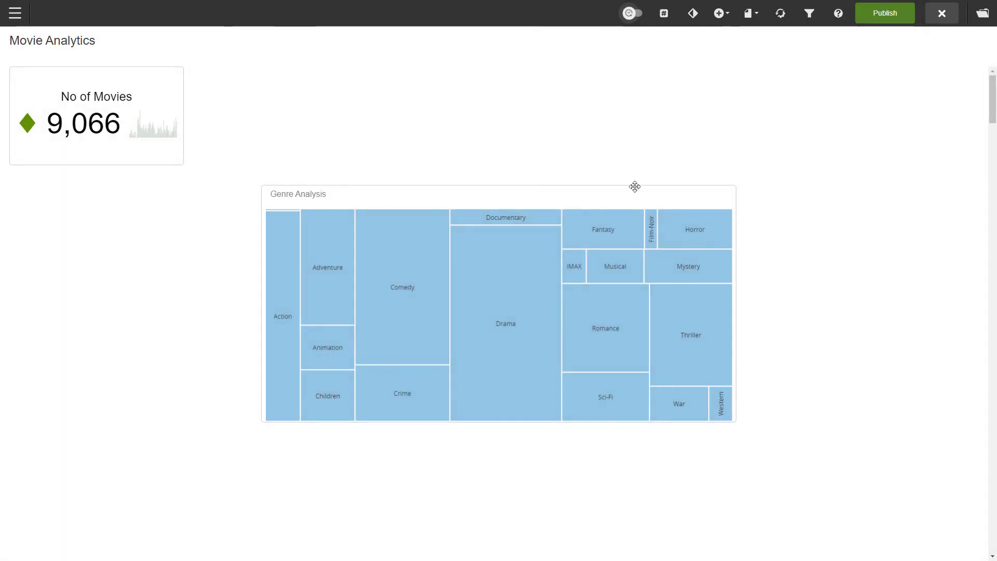
{"action": "left_click_drag", "start_coordinate": [563, 204], "coordinate": [322, 194]}
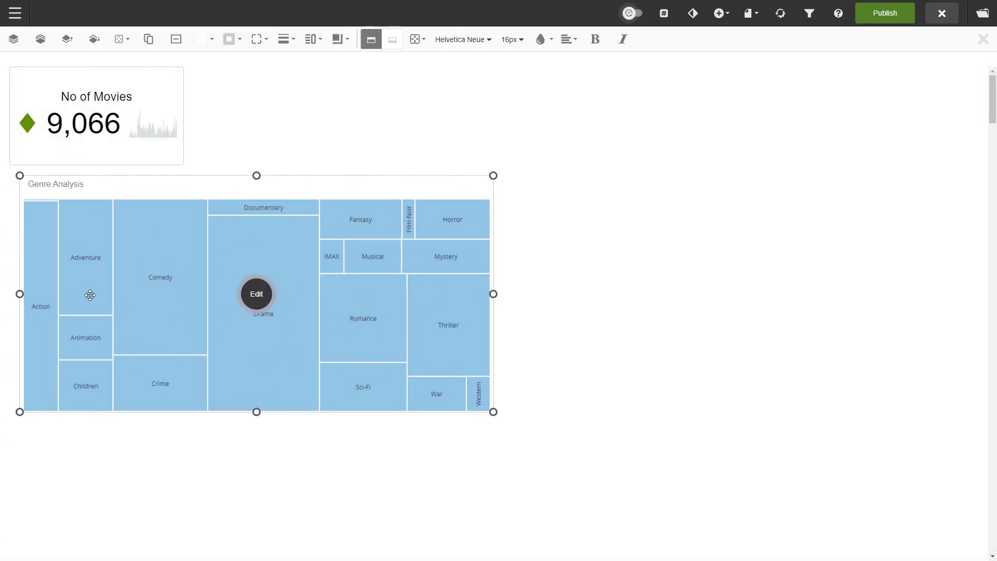
{"action": "left_click_drag", "start_coordinate": [89, 294], "coordinate": [80, 294]}
{"action": "mouse_move", "coordinate": [493, 176]}
{"action": "left_mouse_down"}
{"action": "mouse_move", "coordinate": [305, 167]}
{"action": "mouse_move", "coordinate": [310, 176]}
{"action": "left_mouse_up"}
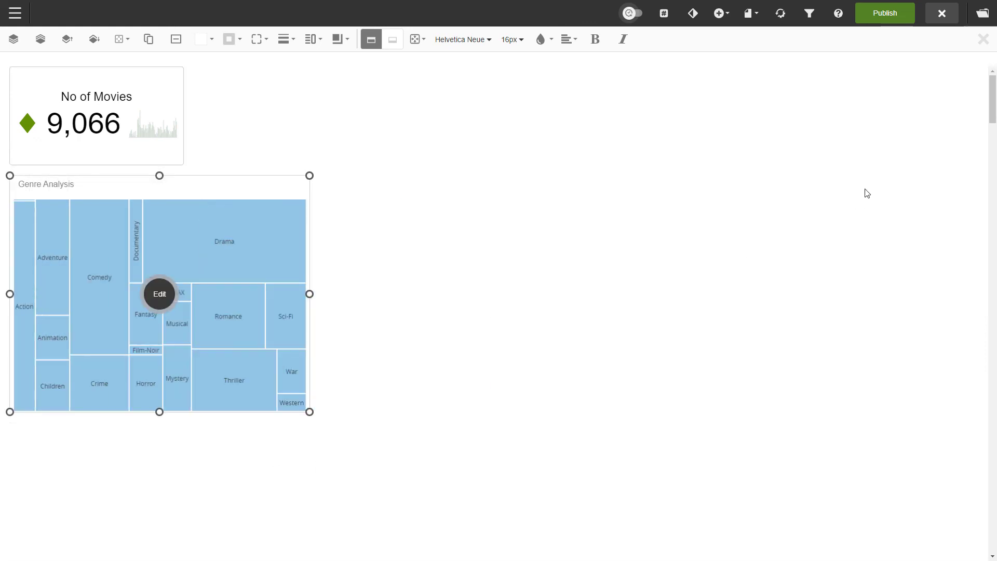
Publish the Movie Analytics dashboard and briefly view the dashboards list.
{"action": "left_click", "coordinate": [888, 13]}
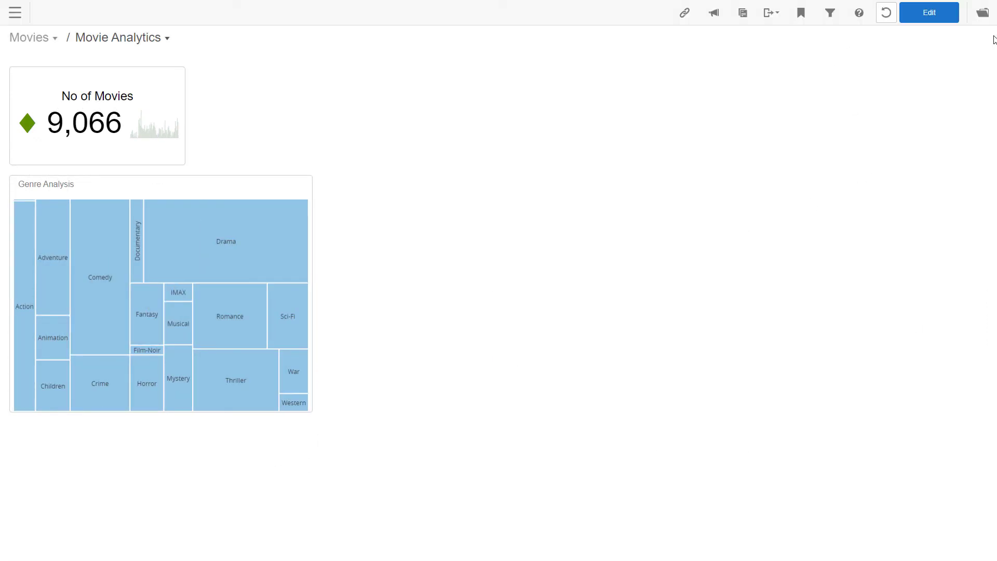
{"action": "left_click", "coordinate": [984, 13]}
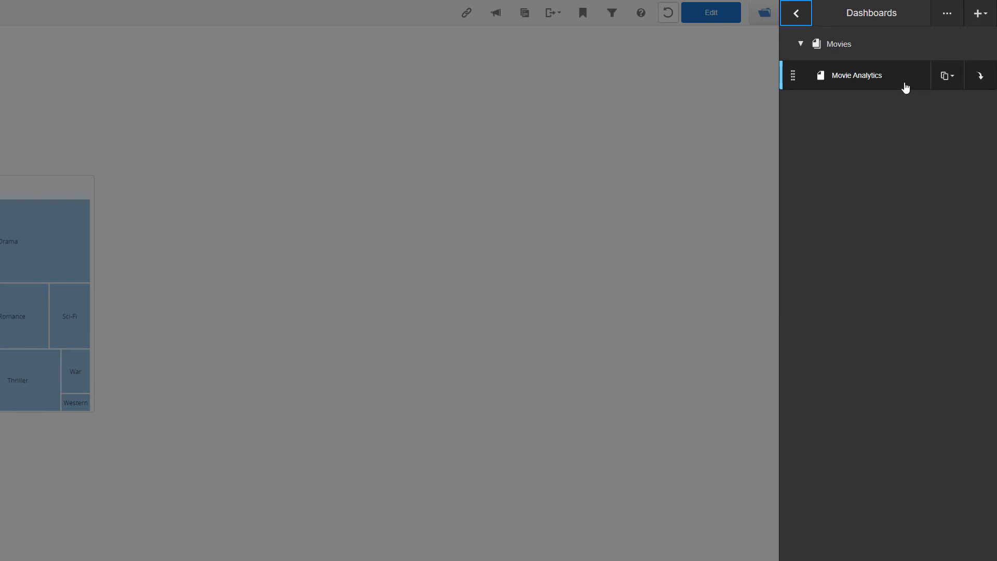
{"action": "left_click", "coordinate": [795, 14]}
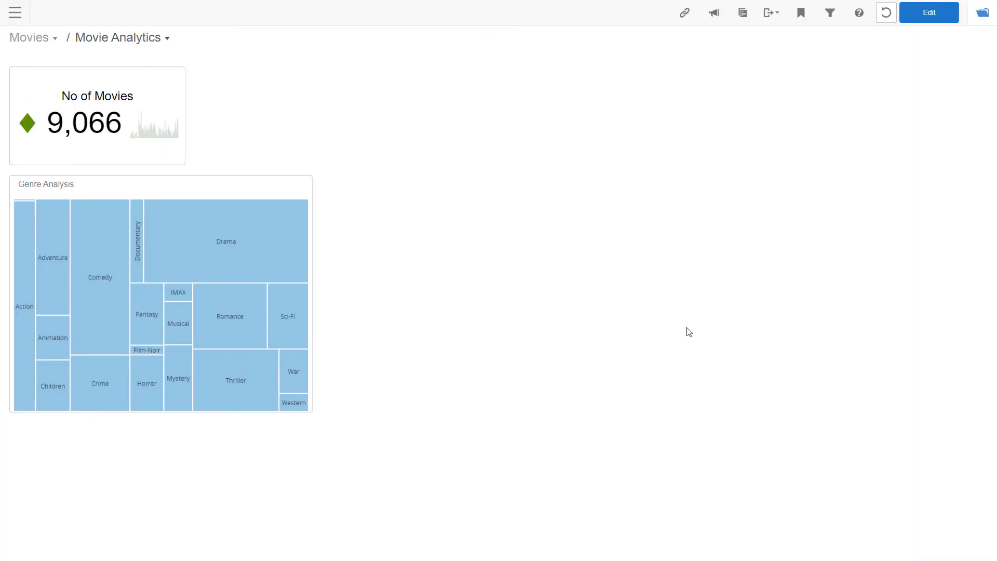